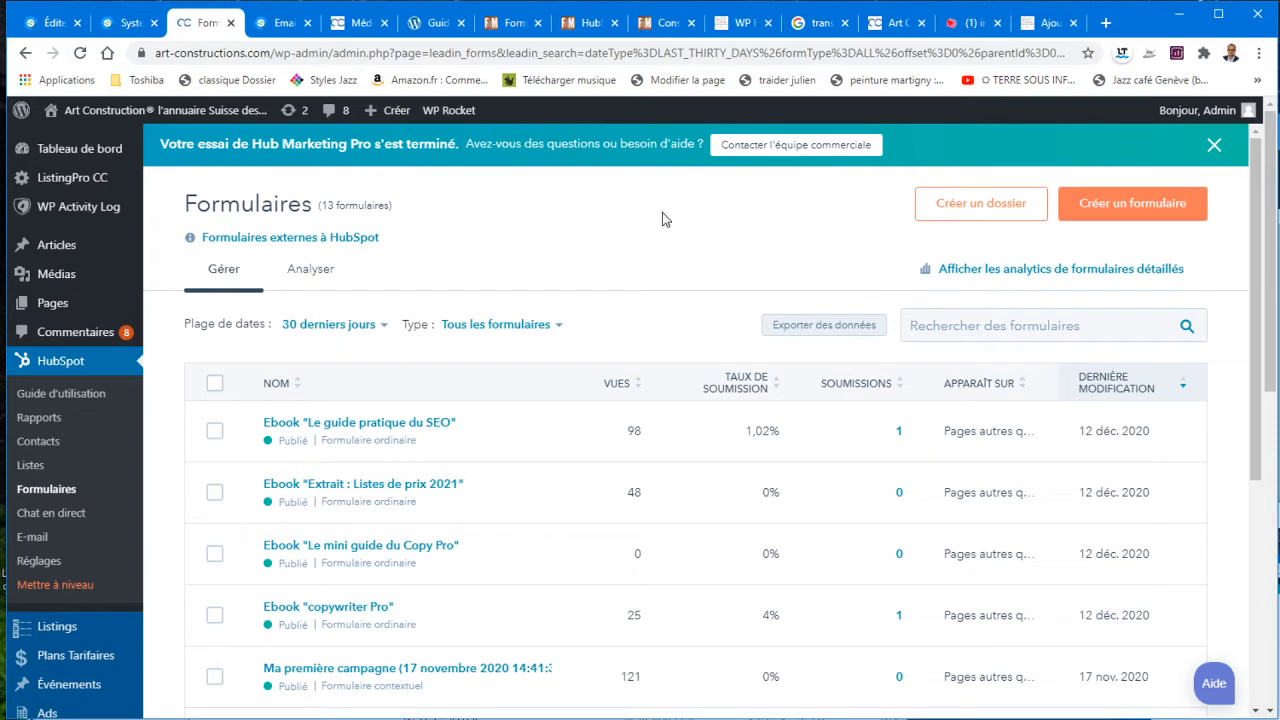
# Look at the form types offered for a new form and return to the forms list
pyautogui.click(1129, 207)
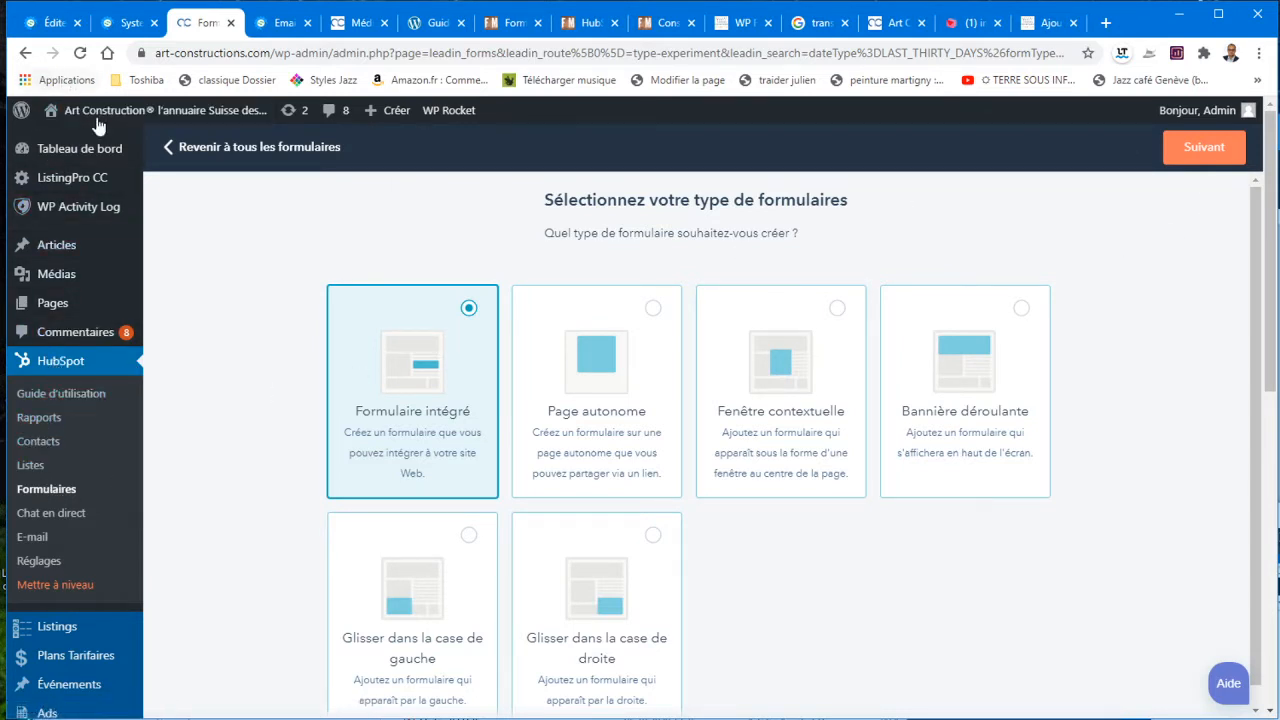
pyautogui.click(194, 145)
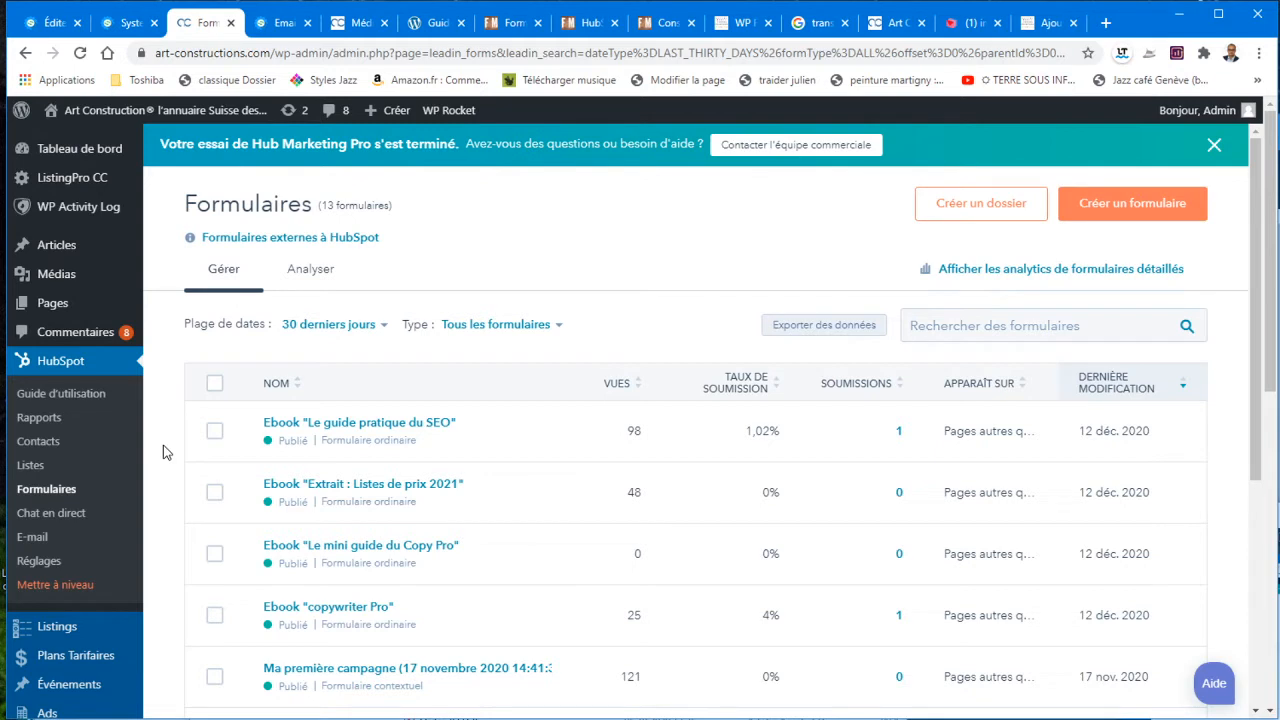
# View the "Le guide pratique du SEO" and "Le mini guide du Copy Pro" ebook forms in the editor, returning to the forms list after each
pyautogui.moveTo(208, 440)
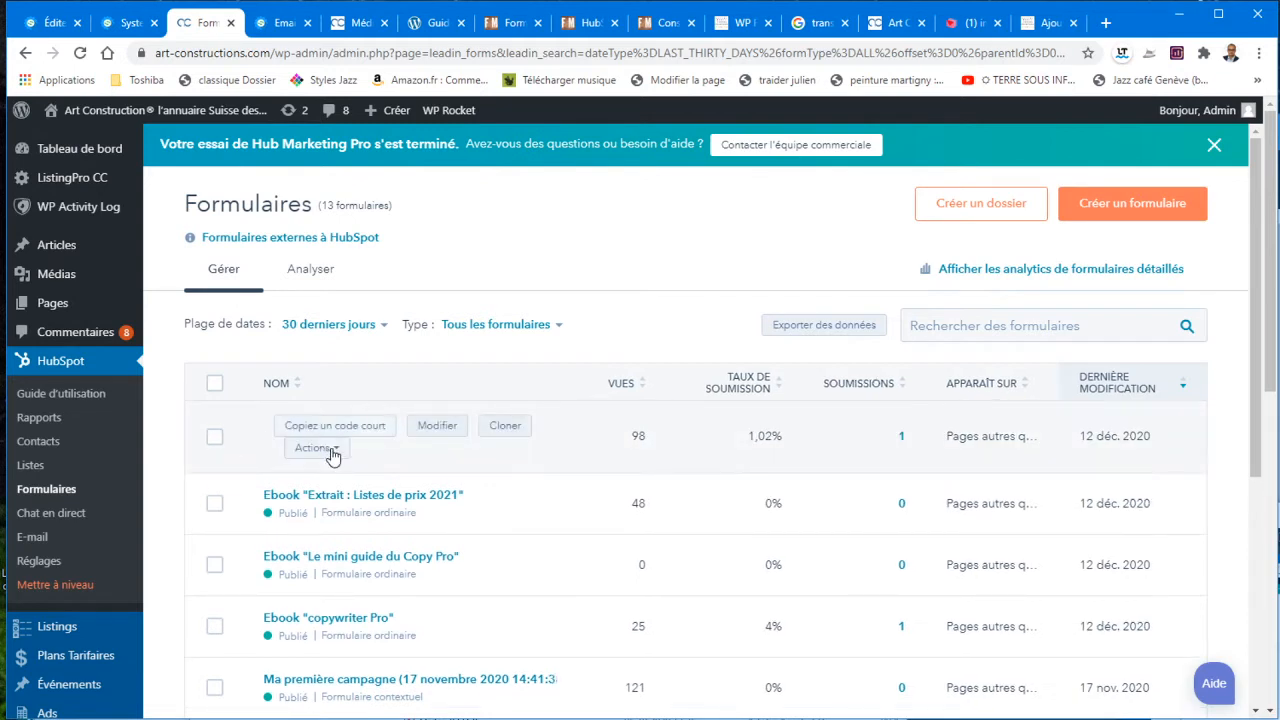
pyautogui.click(437, 426)
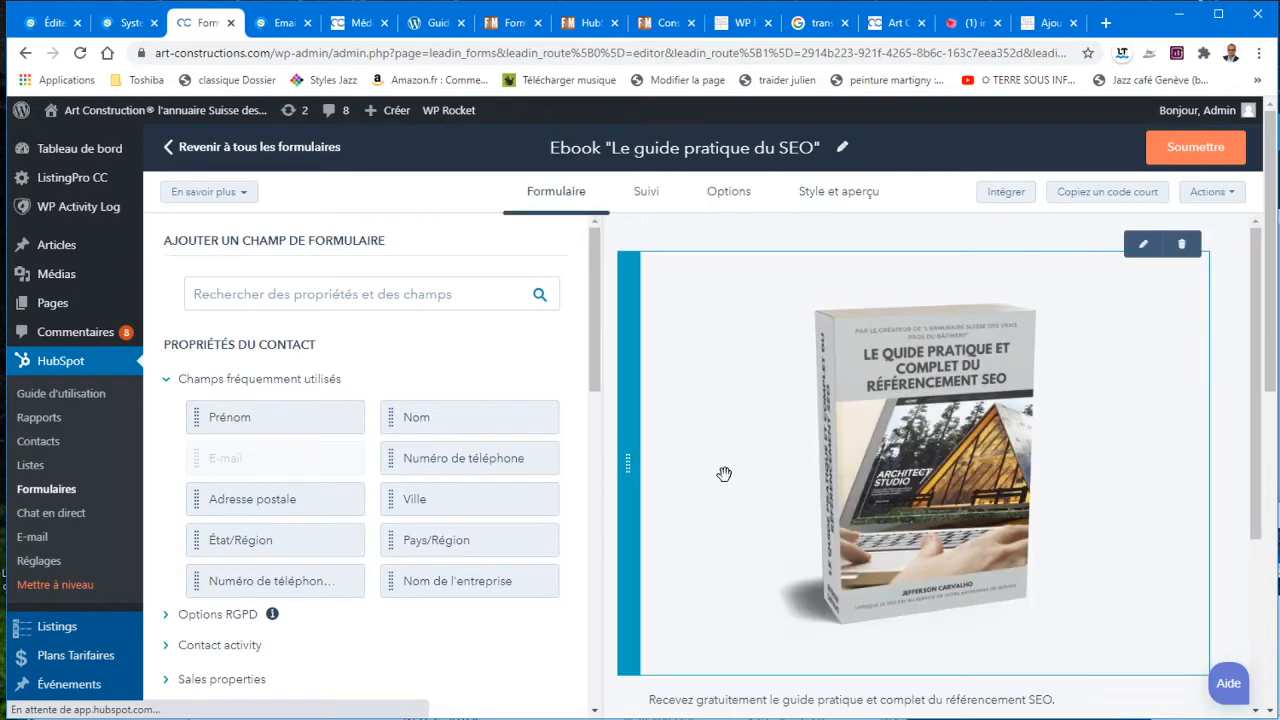
pyautogui.click(25, 53)
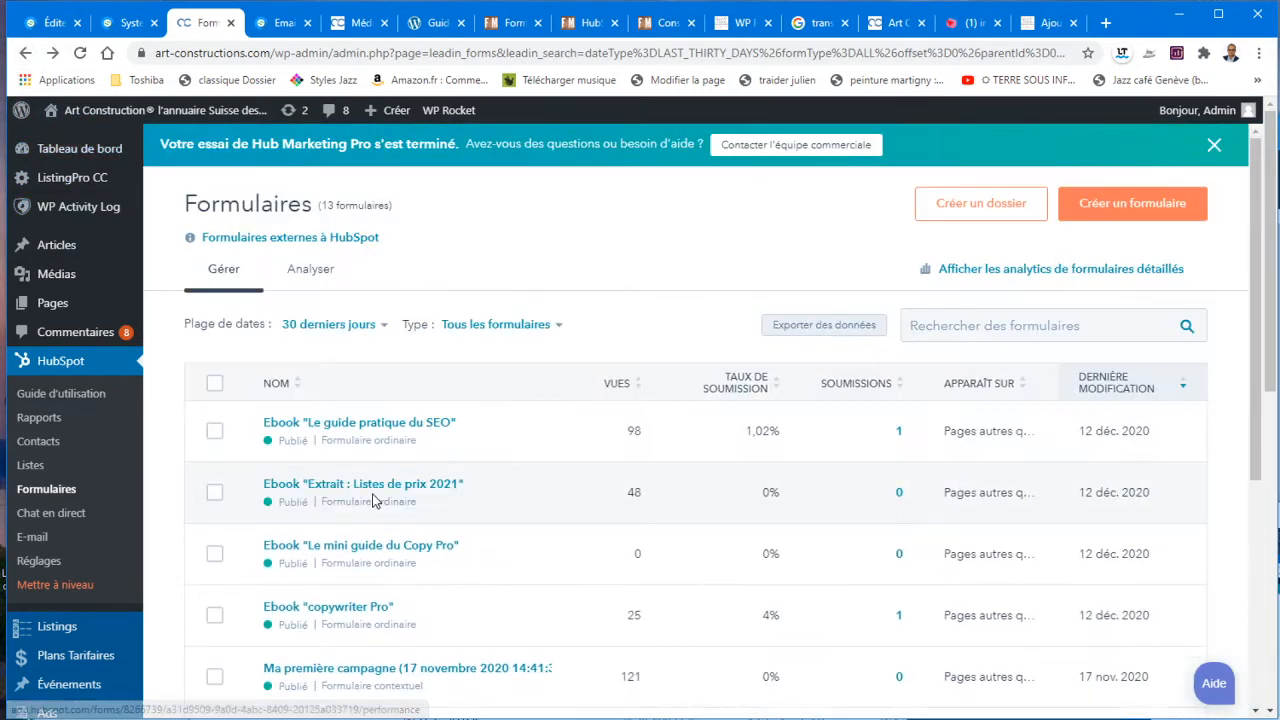
pyautogui.moveTo(366, 551)
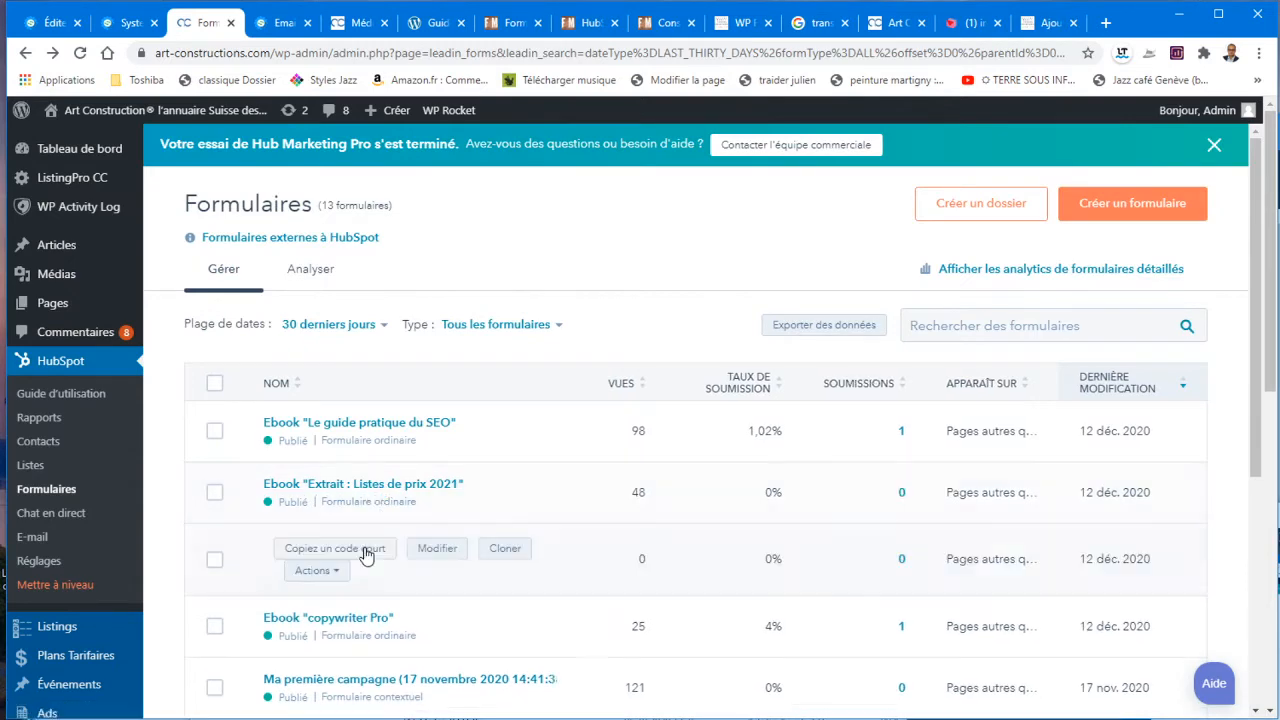
pyautogui.click(436, 549)
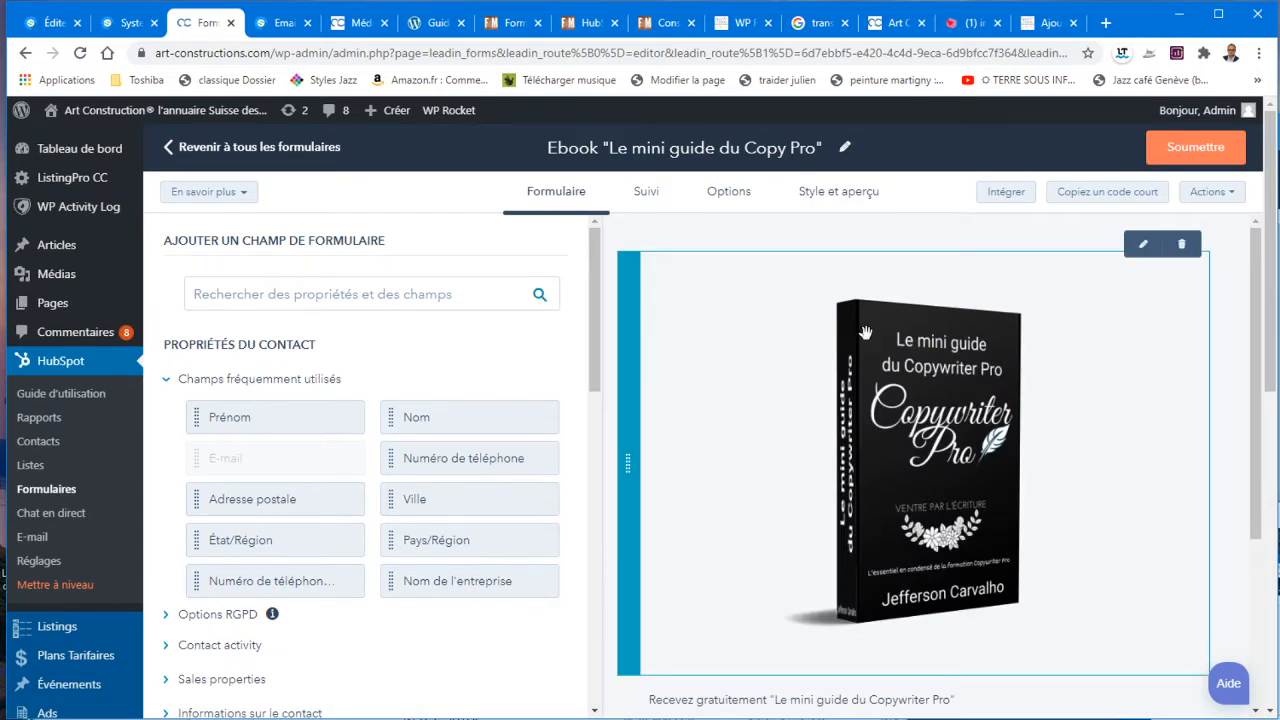
pyautogui.click(28, 53)
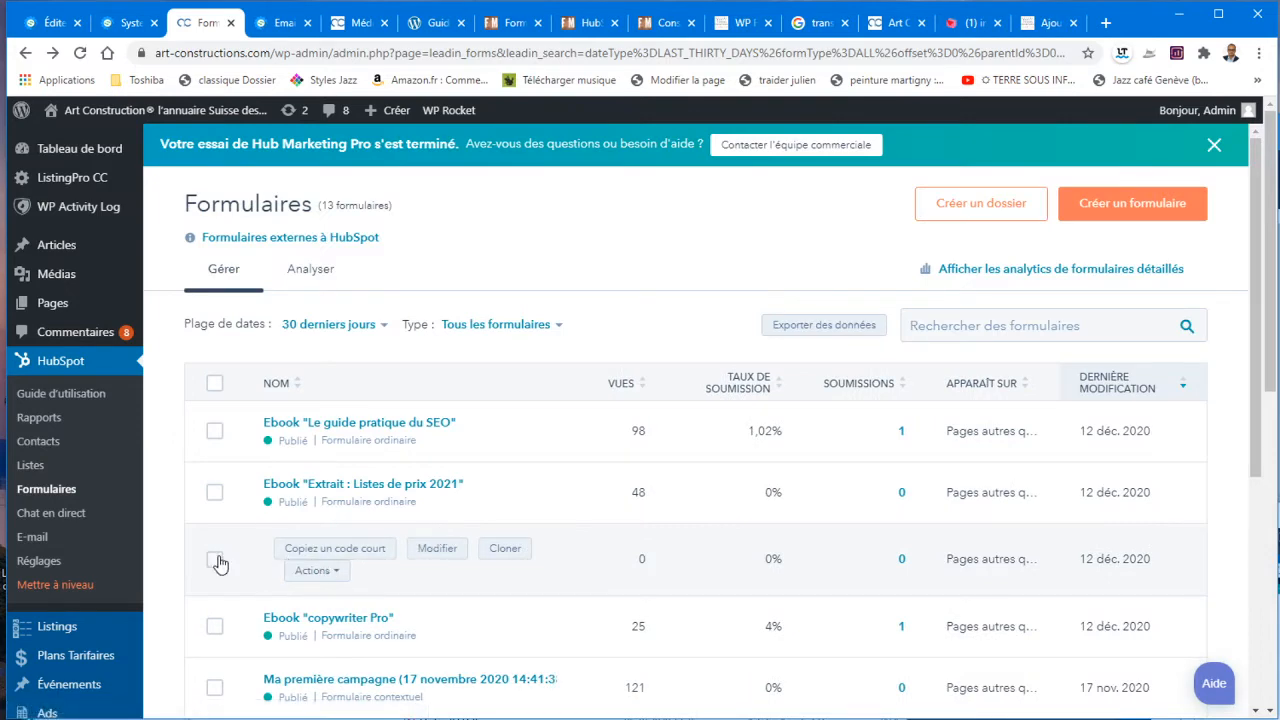
# Open the Ebook "copywriter Pro" form in the editor and show the settings of its book cover image
pyautogui.scroll(-1, 175, 598)
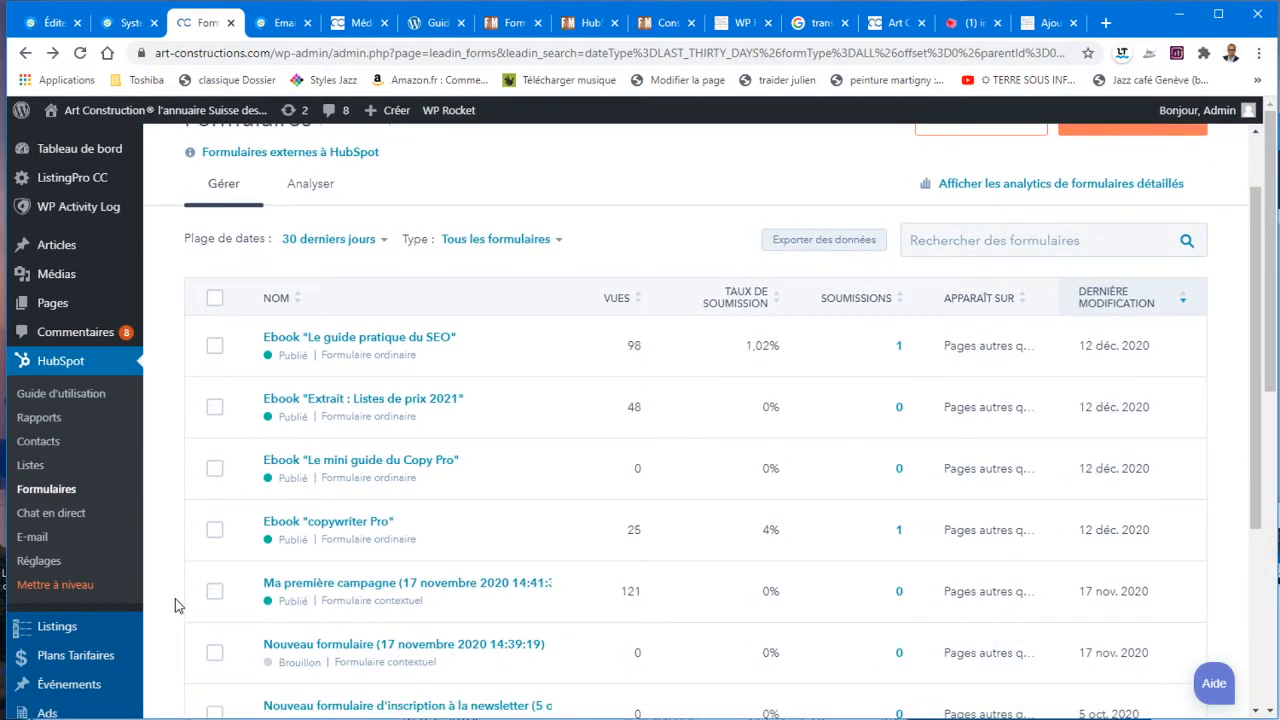
pyautogui.scroll(-1, 175, 605)
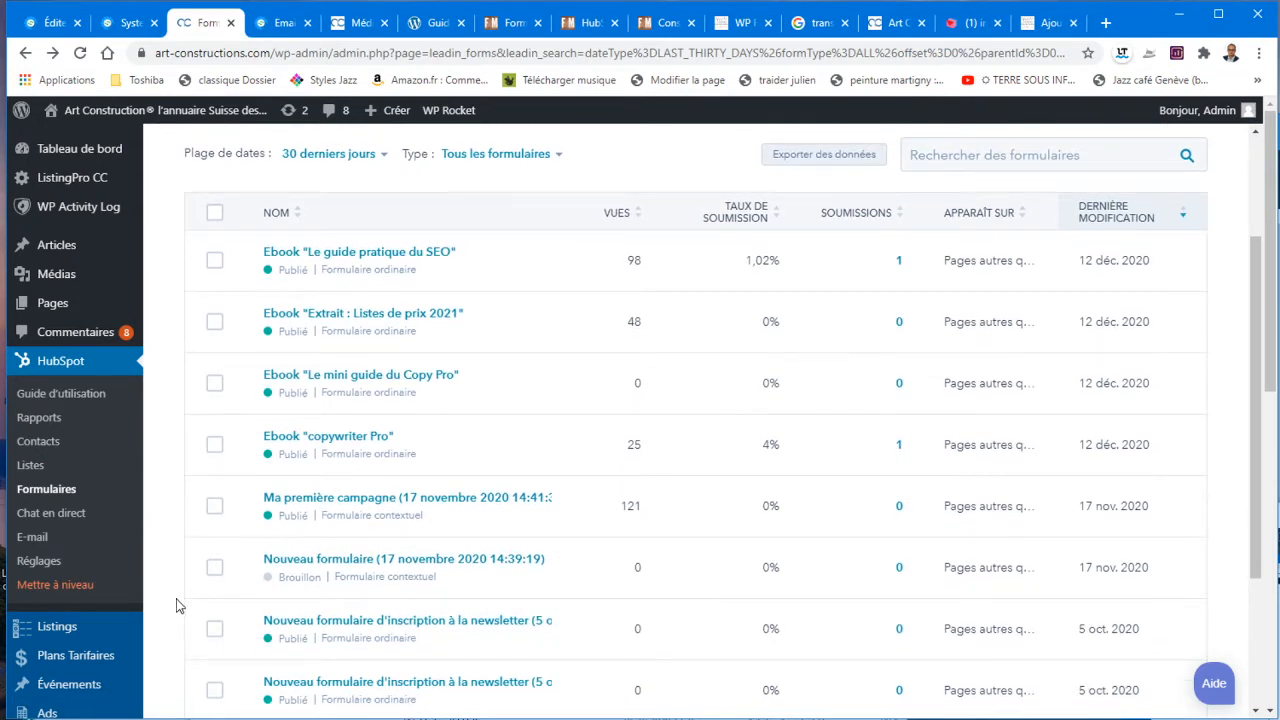
pyautogui.moveTo(351, 449)
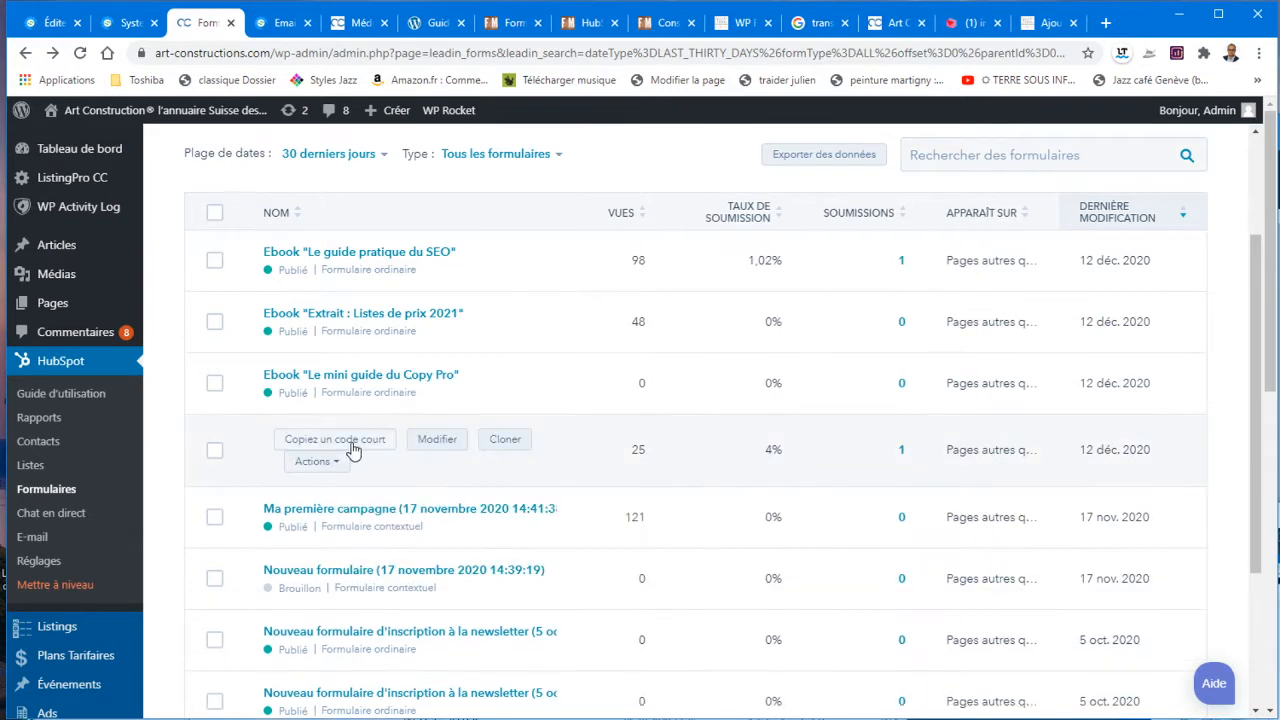
pyautogui.click(437, 442)
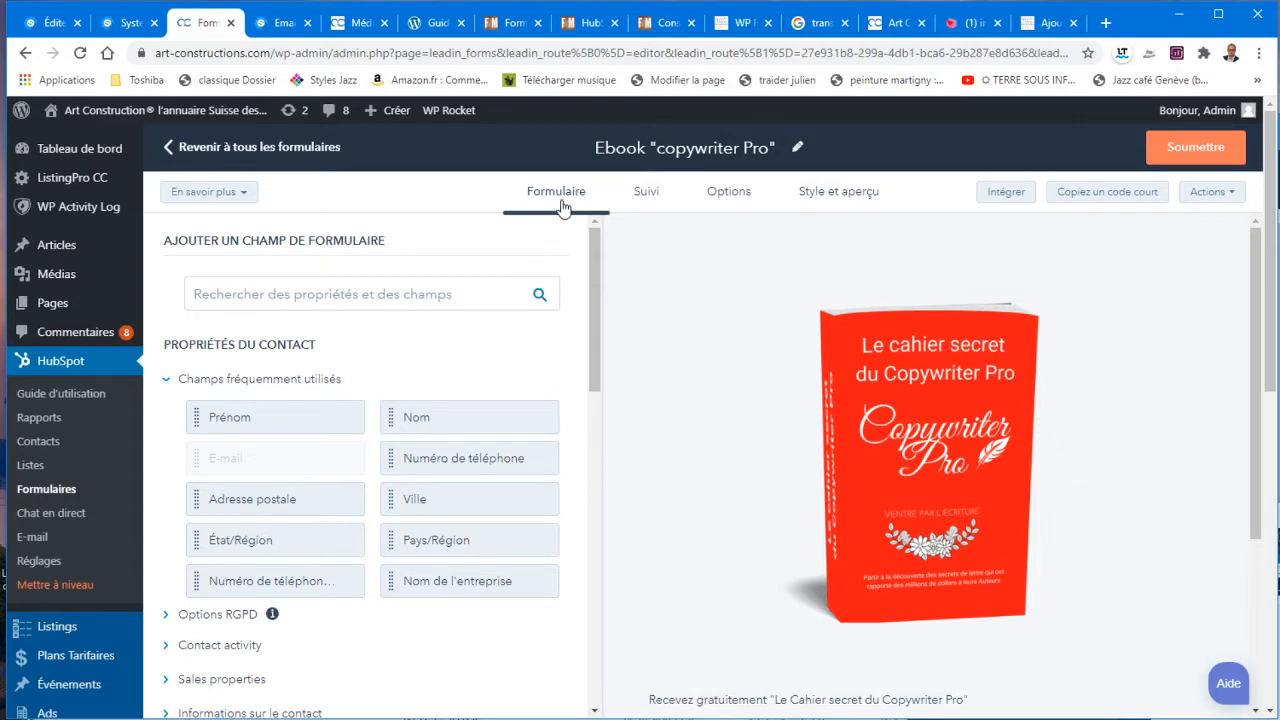
pyautogui.click(940, 427)
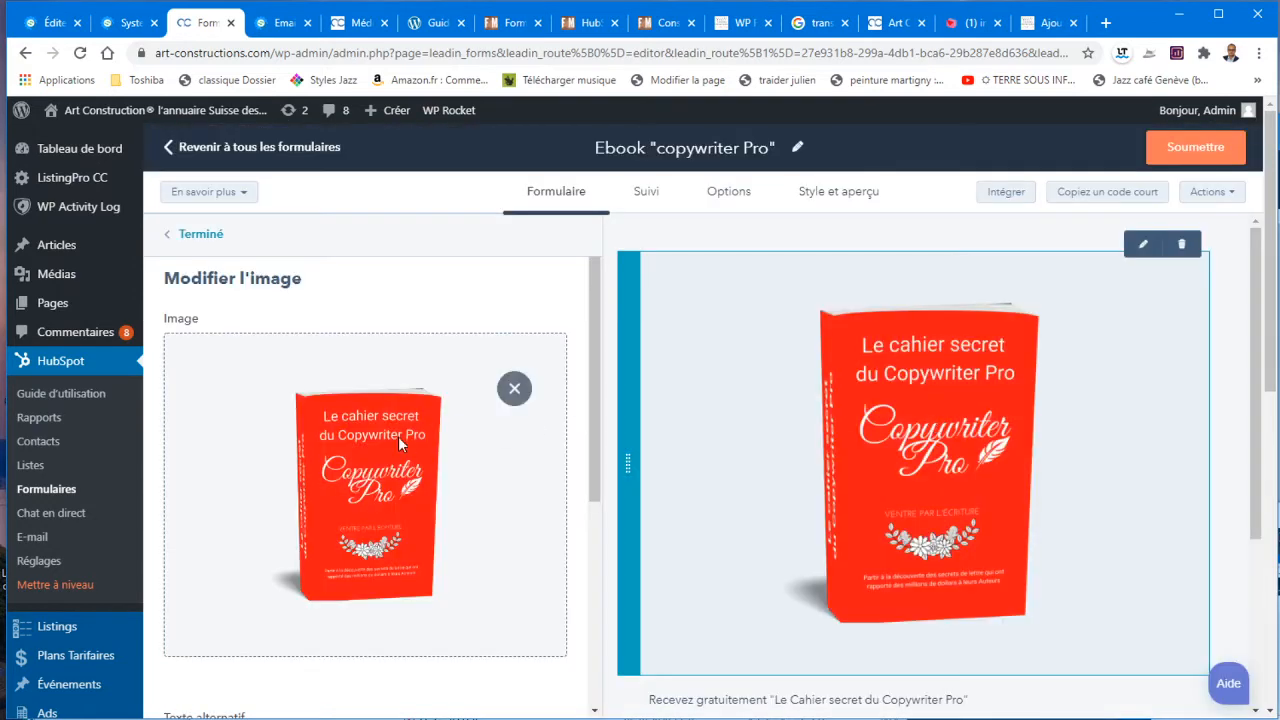
# Open the settings of the form's E-mail field and examine its basic options, label, help text and placeholder
pyautogui.scroll(-3, 880, 514)
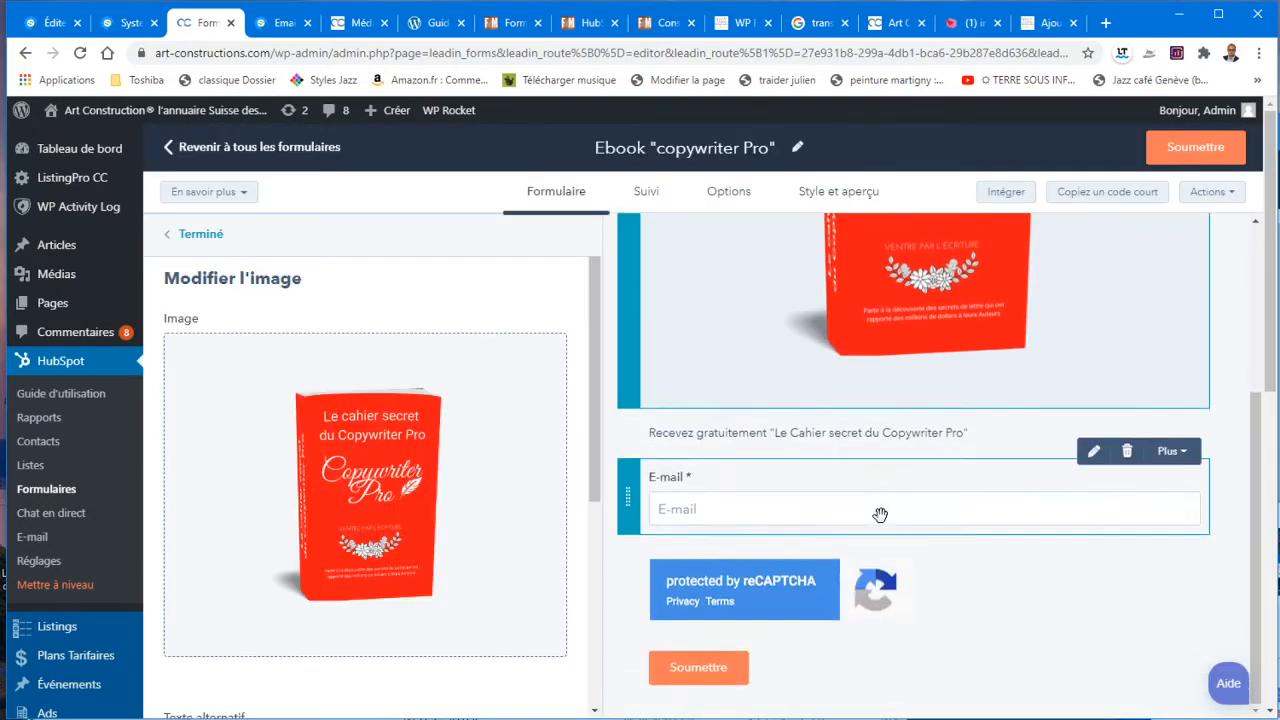
pyautogui.click(721, 485)
pyautogui.scroll(-3, 720, 482)
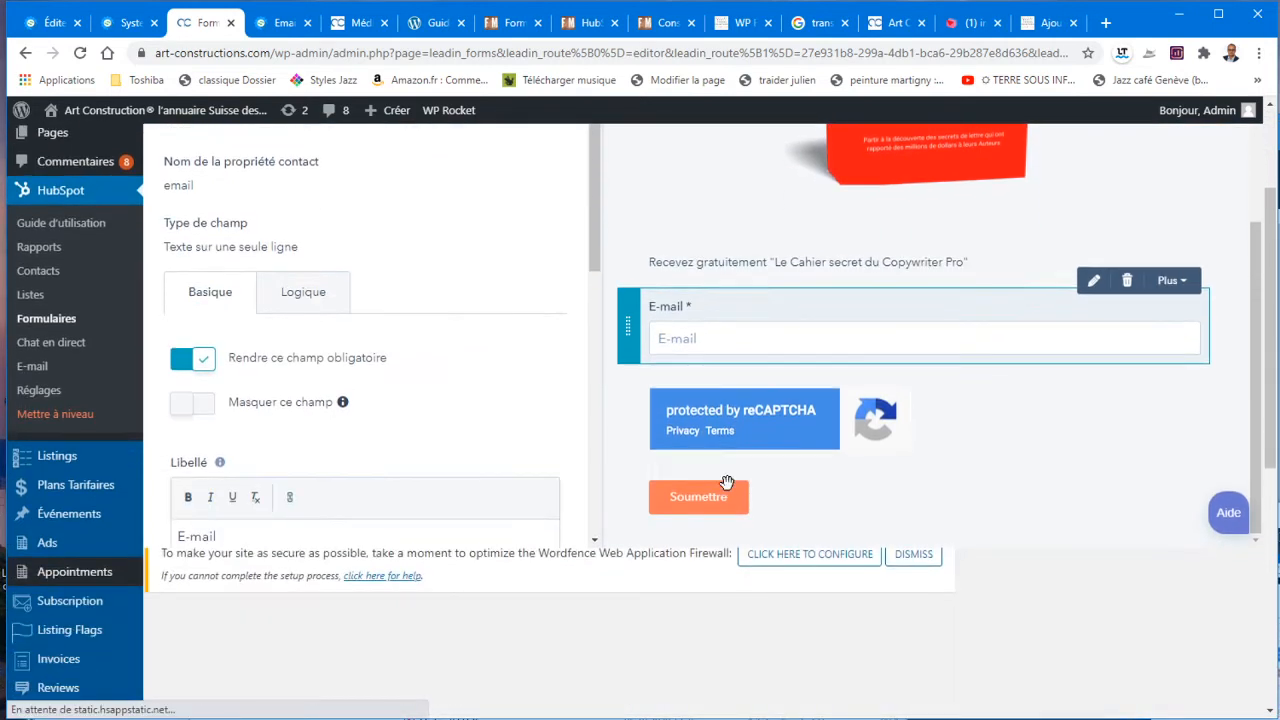
pyautogui.scroll(2, 716, 306)
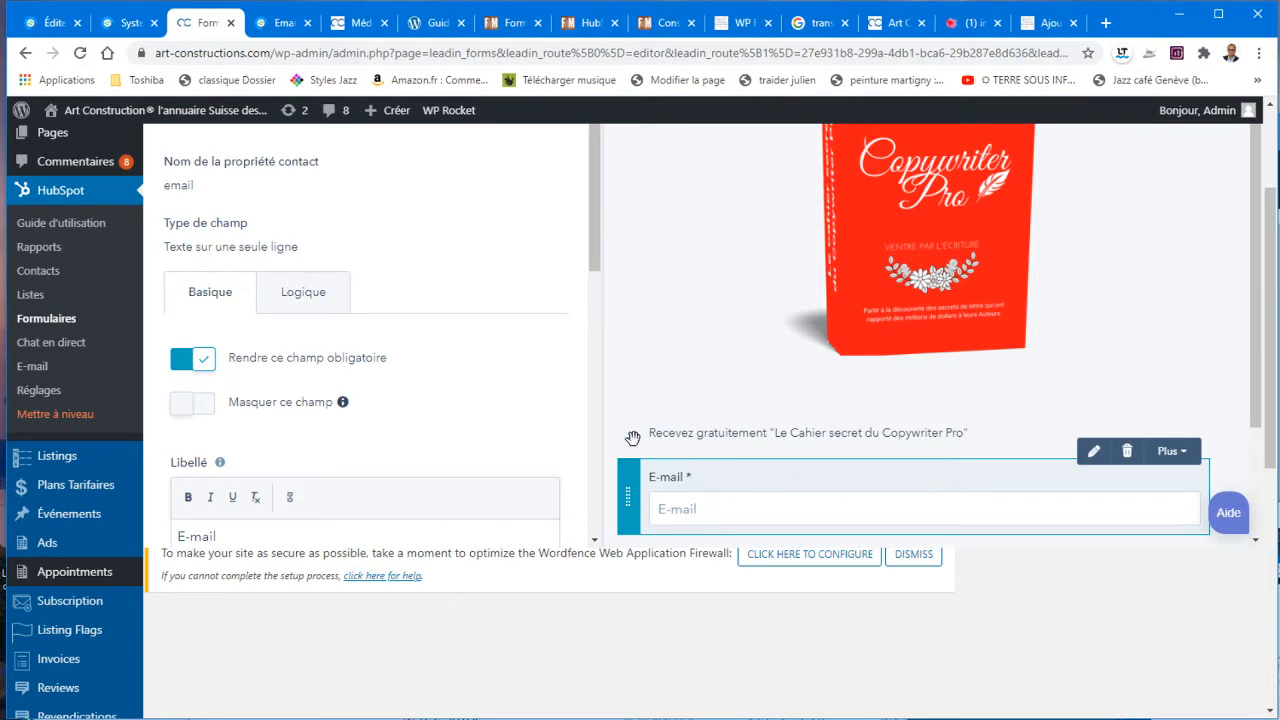
pyautogui.scroll(1, 525, 400)
pyautogui.scroll(2, 519, 400)
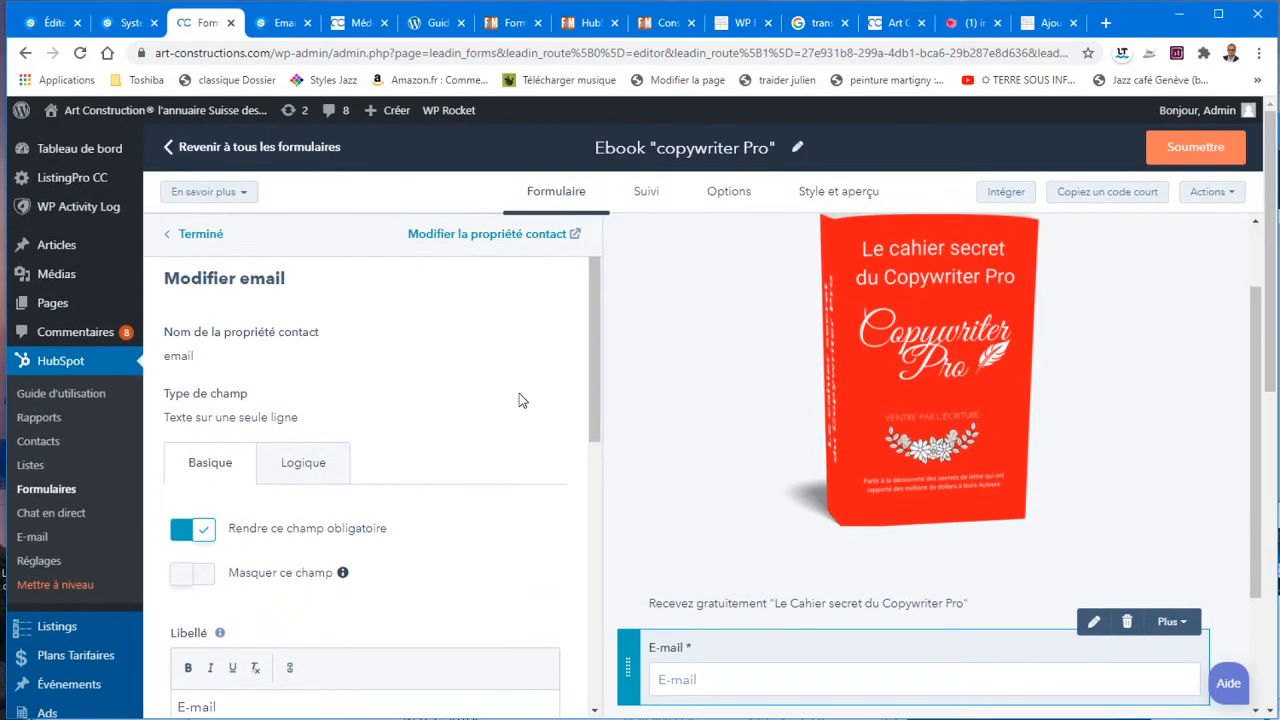
pyautogui.scroll(-1, 519, 400)
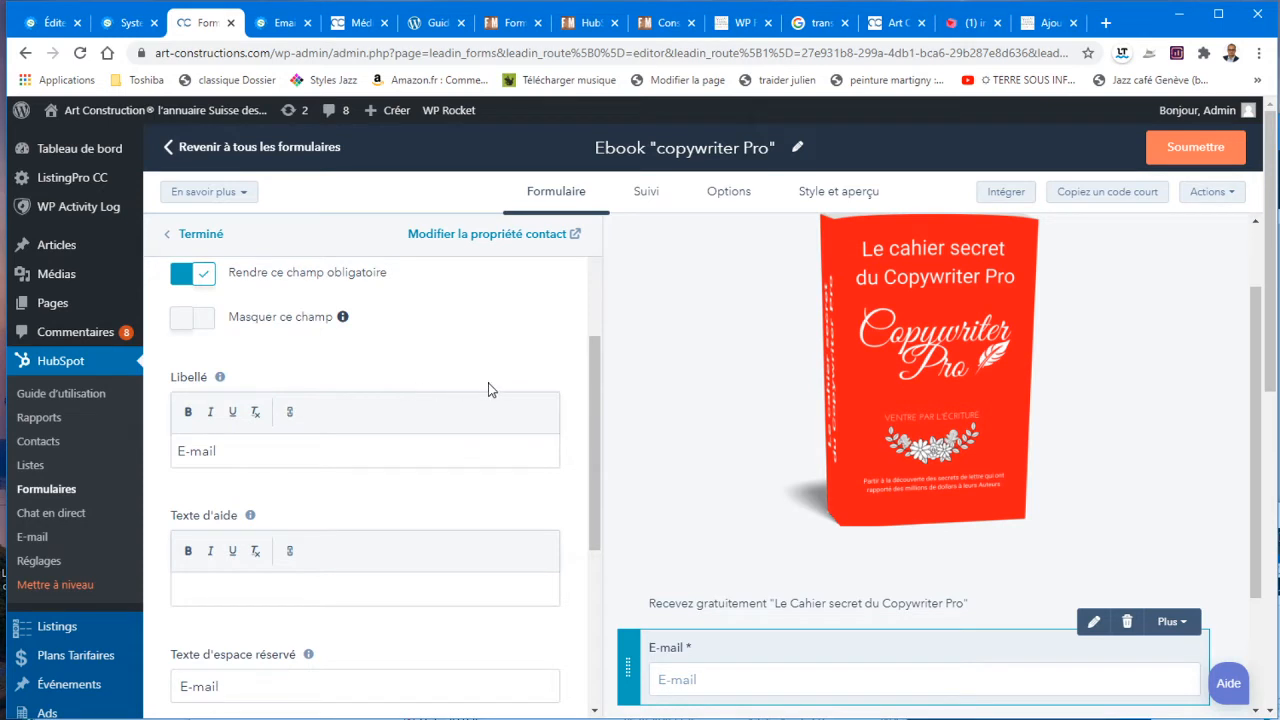
pyautogui.scroll(2, 489, 390)
pyautogui.scroll(1, 489, 390)
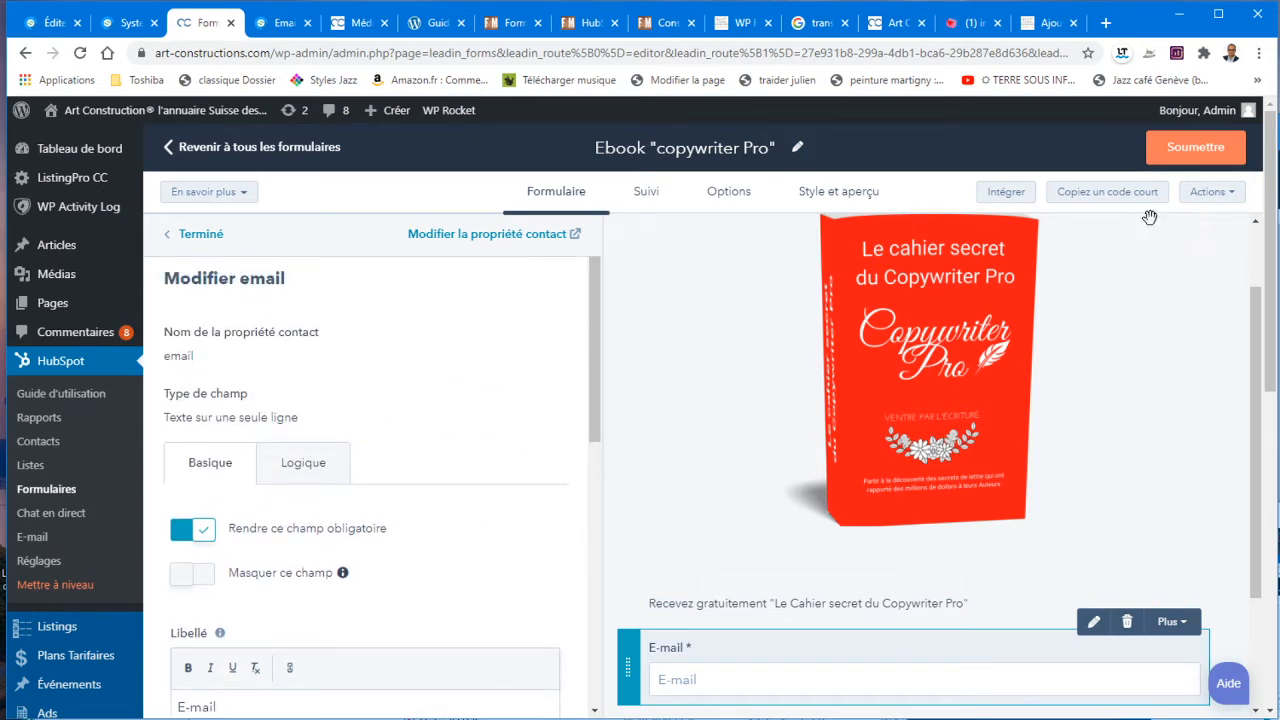
pyautogui.scroll(-1, 528, 400)
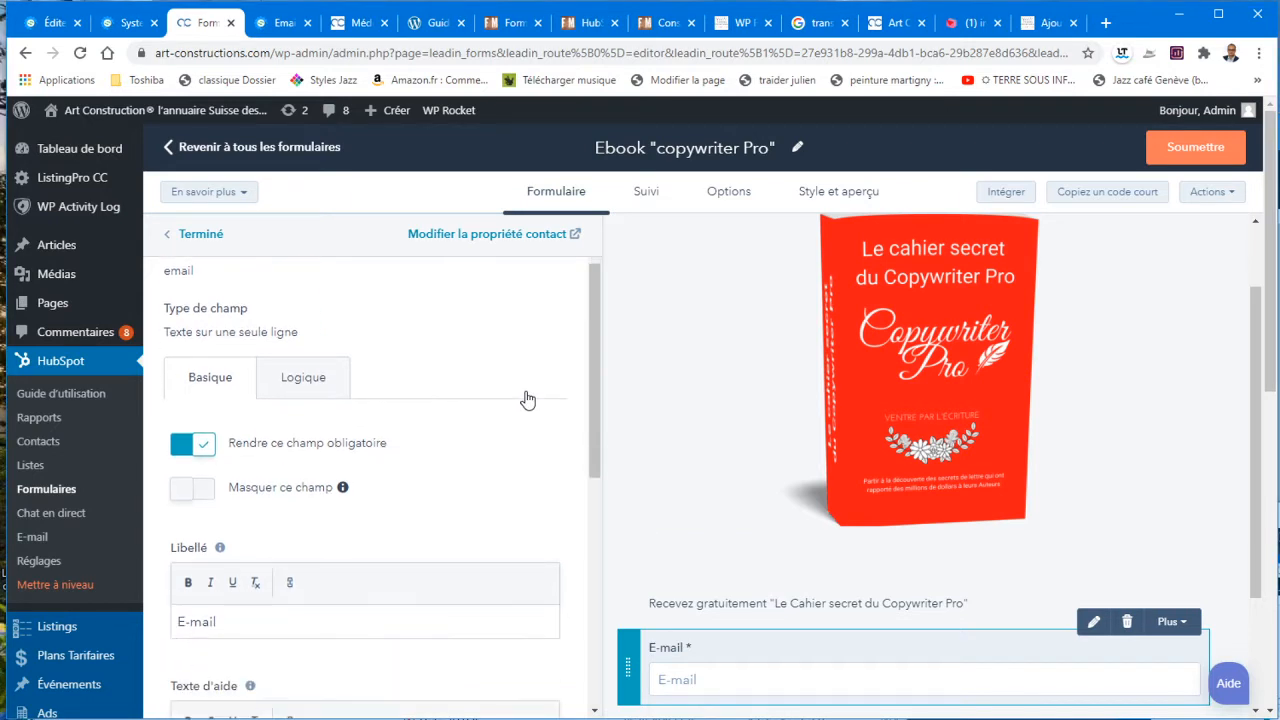
pyautogui.scroll(-1, 528, 400)
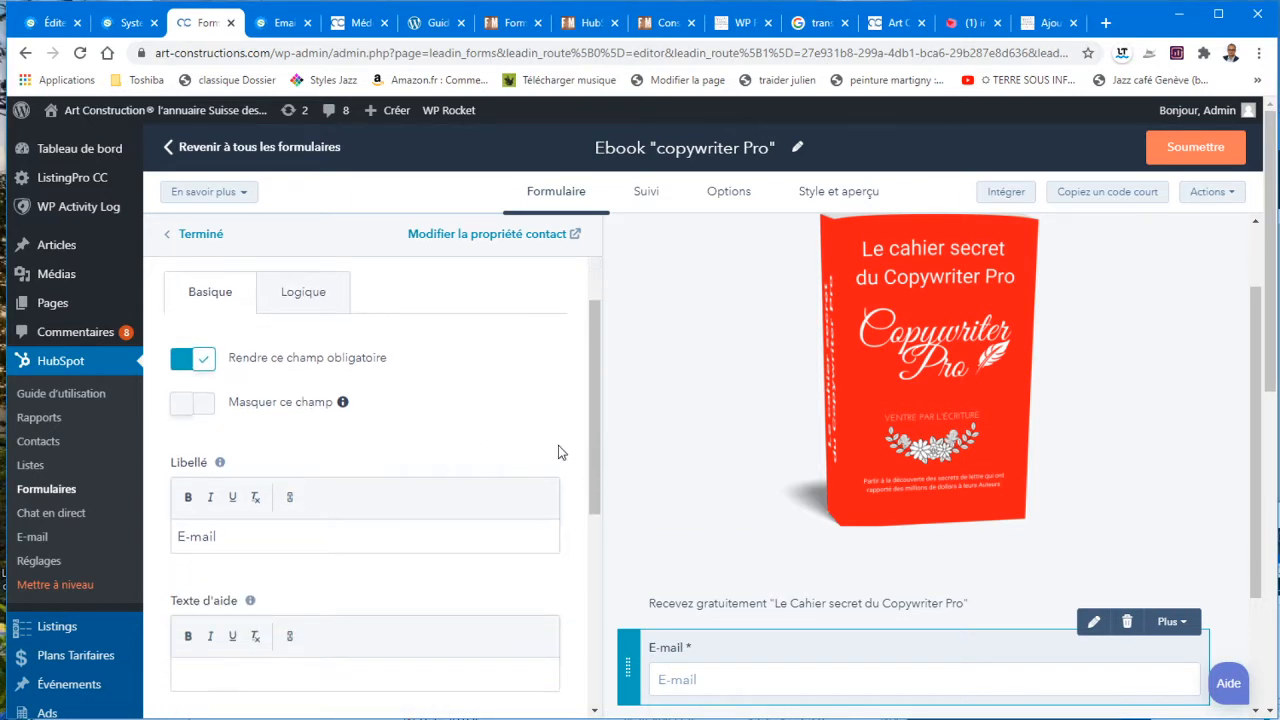
pyautogui.scroll(2, 560, 448)
# Show the form's follow-up e-mails and open the first e-mail's ebook download link in a new browser tab
pyautogui.click(647, 196)
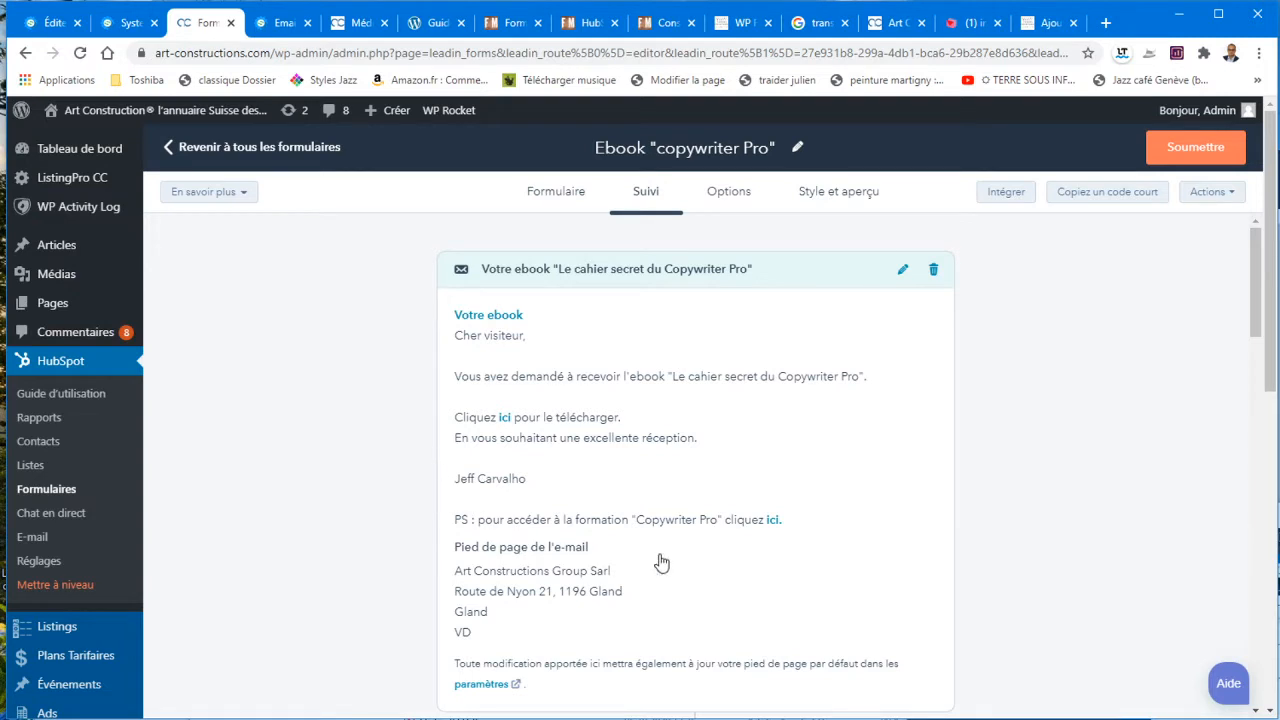
pyautogui.rightClick(507, 421)
pyautogui.click(543, 436)
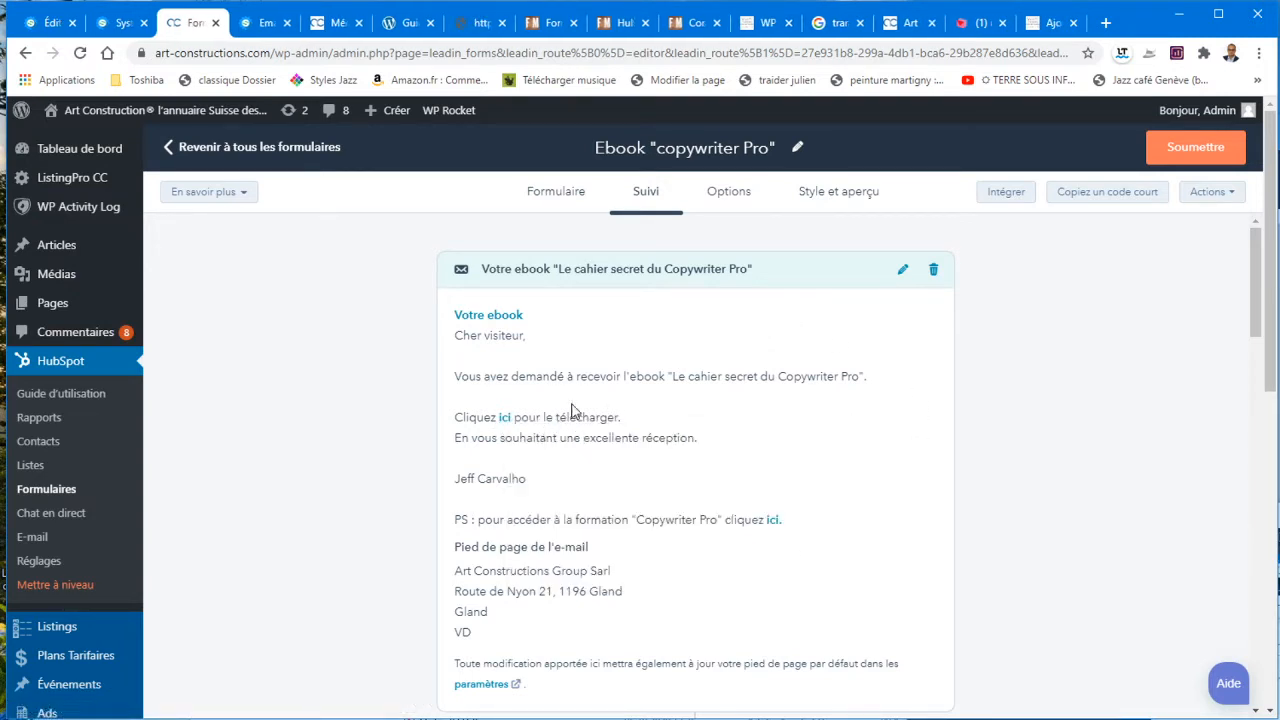
# Look through the opening pages of the ebook PDF as far as its table of contents and return to the form editor
pyautogui.click(477, 24)
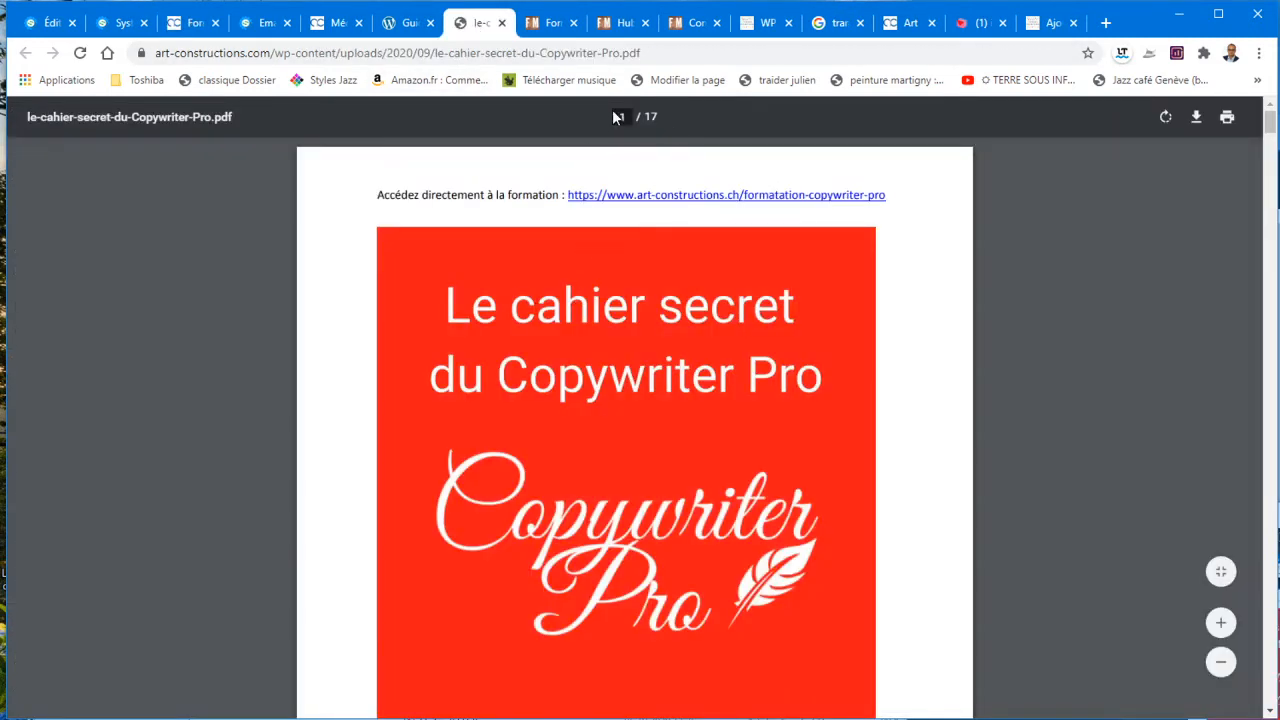
pyautogui.scroll(-10, 635, 433)
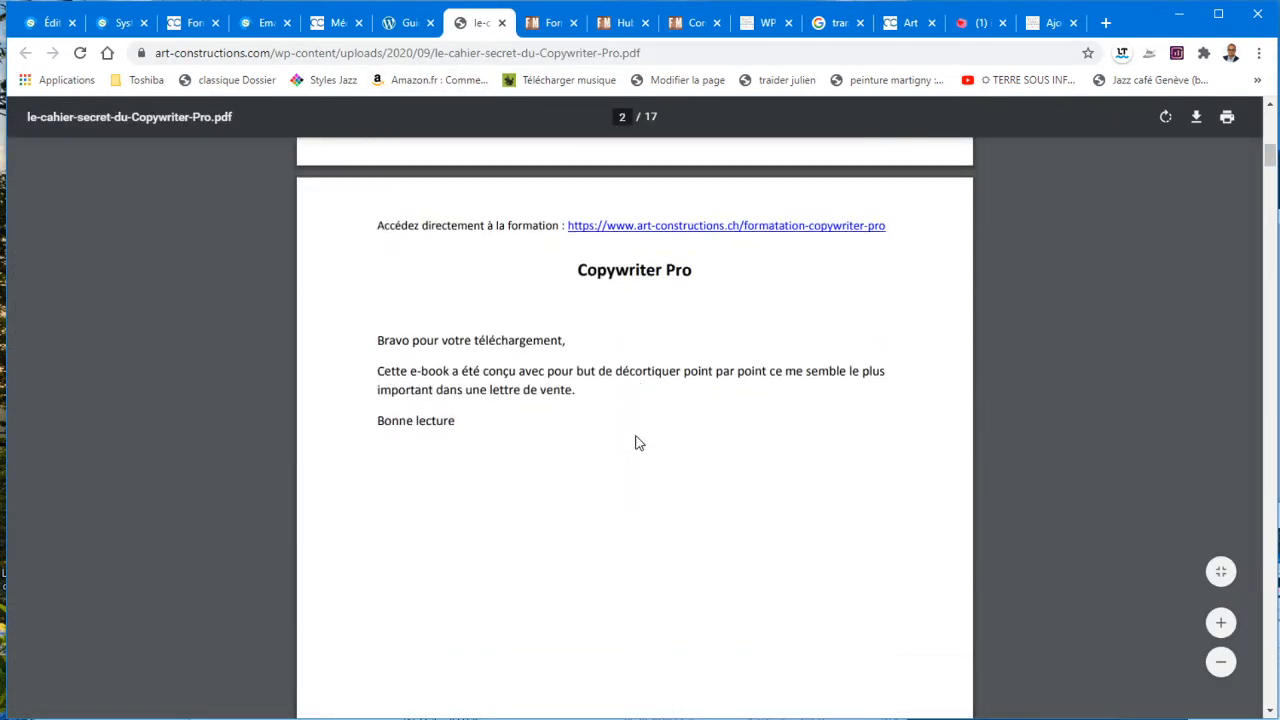
pyautogui.scroll(-4, 639, 443)
pyautogui.scroll(-1, 639, 443)
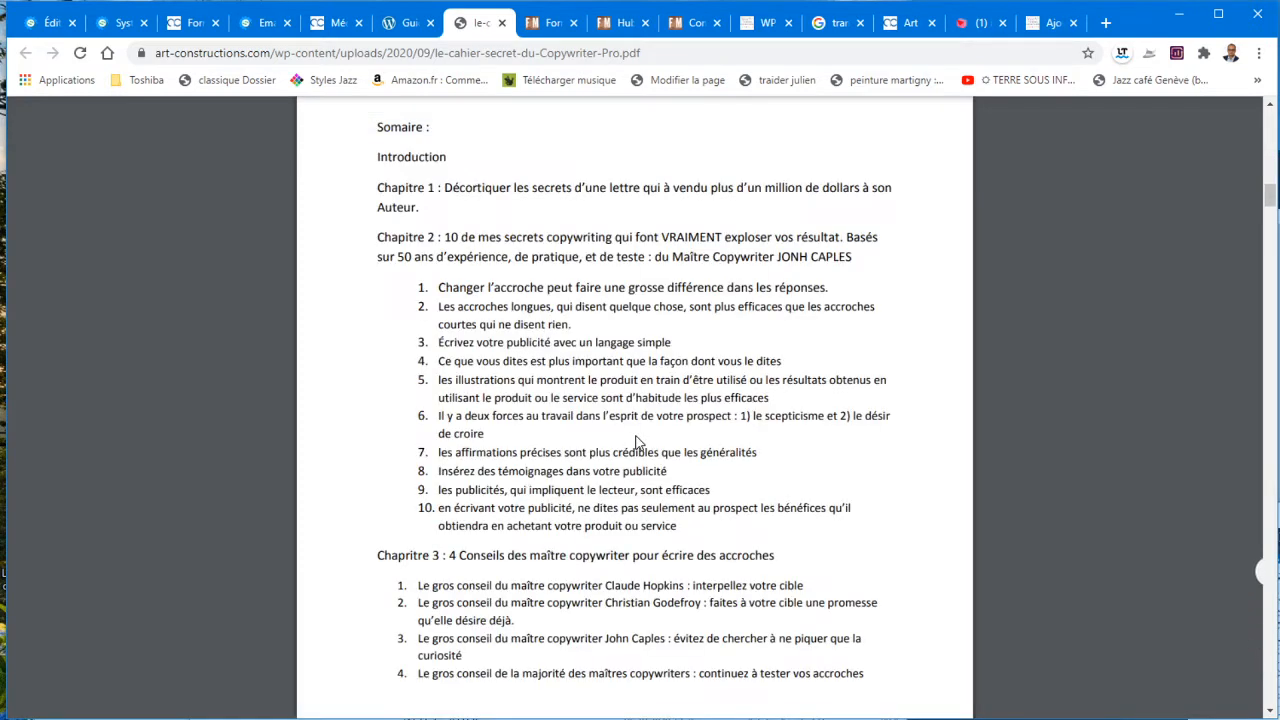
pyautogui.click(190, 24)
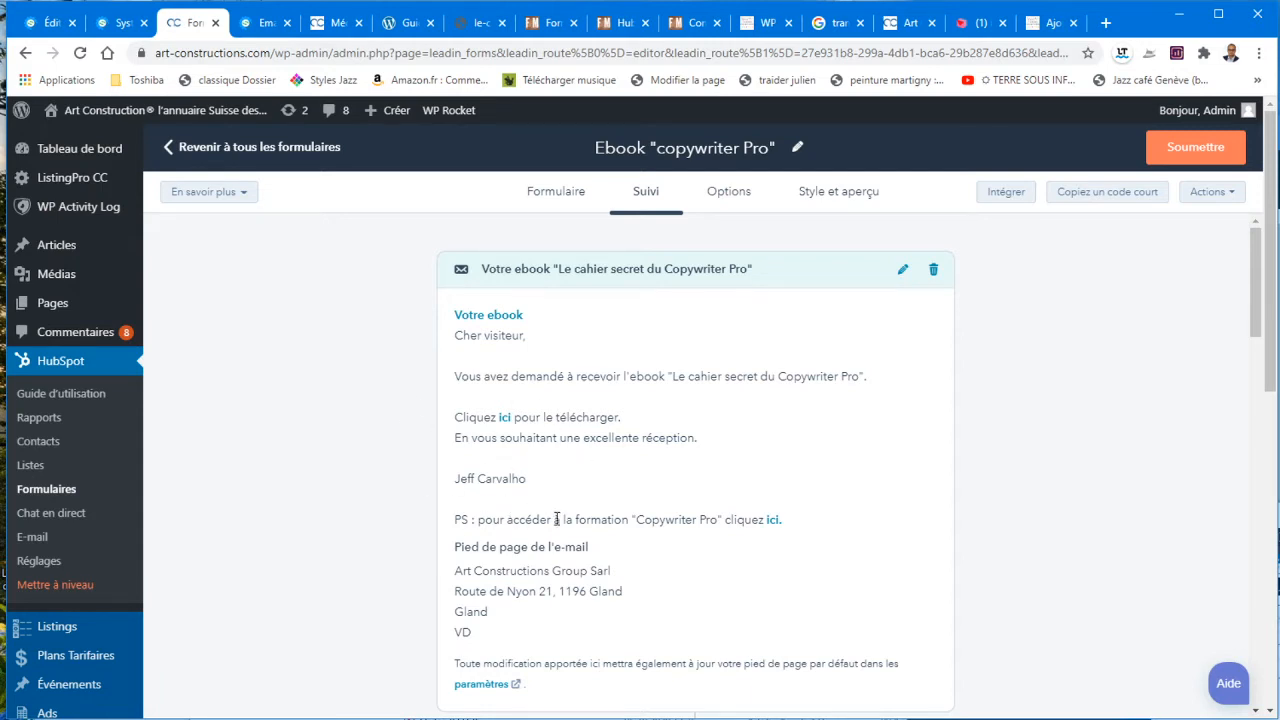
# Examine the whole follow-up sequence, including each e-mail's text, the delays between e-mails and the notice below the last e-mail
pyautogui.scroll(-3, 551, 535)
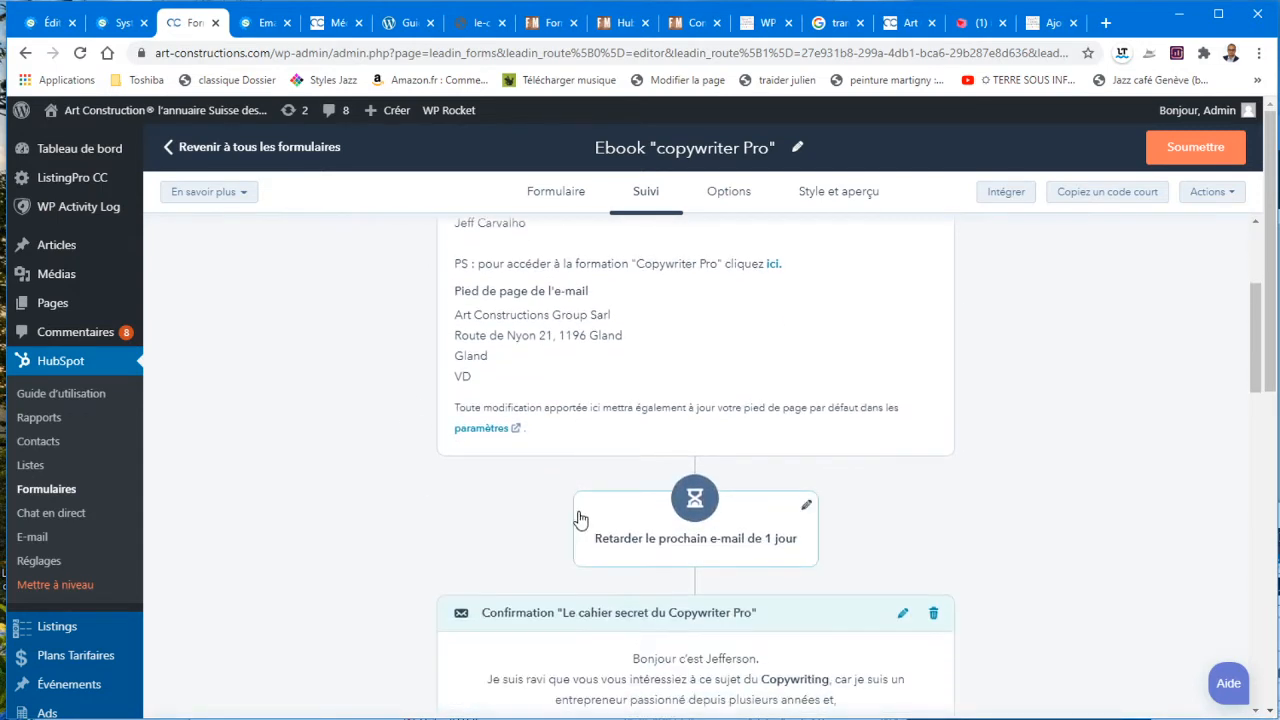
pyautogui.scroll(-2, 1008, 560)
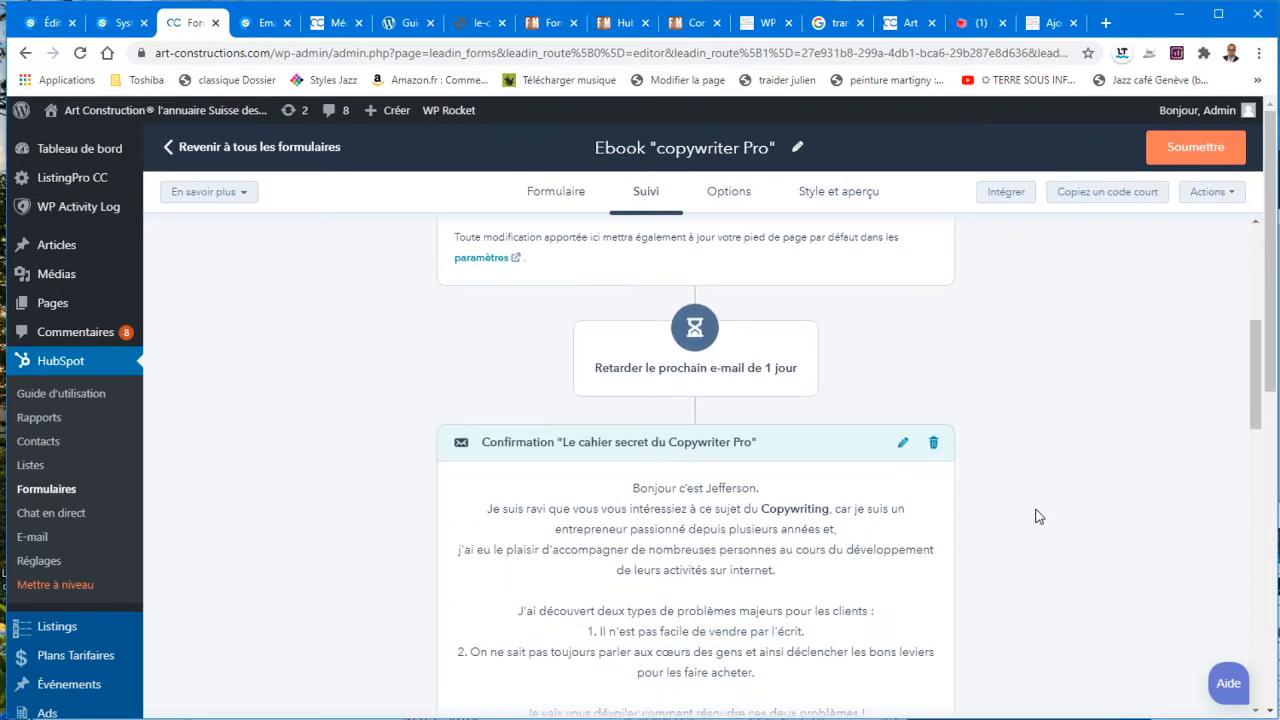
pyautogui.scroll(-3, 383, 580)
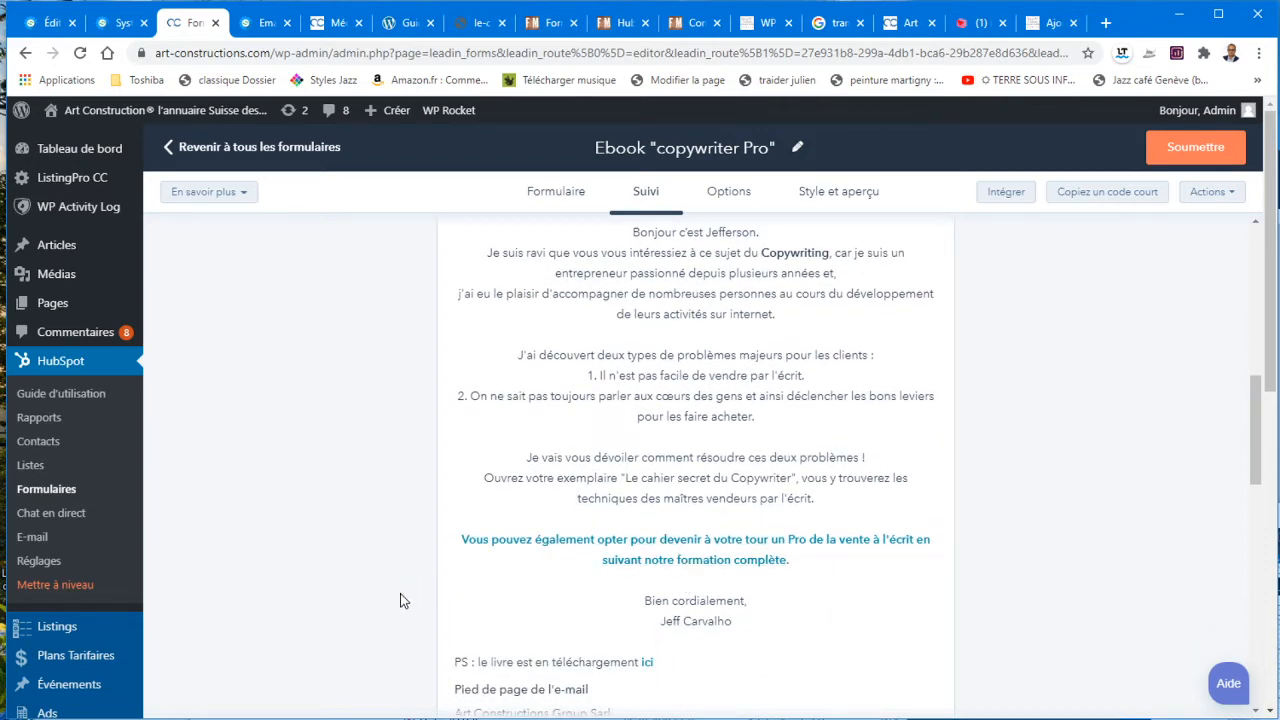
pyautogui.scroll(-4, 400, 600)
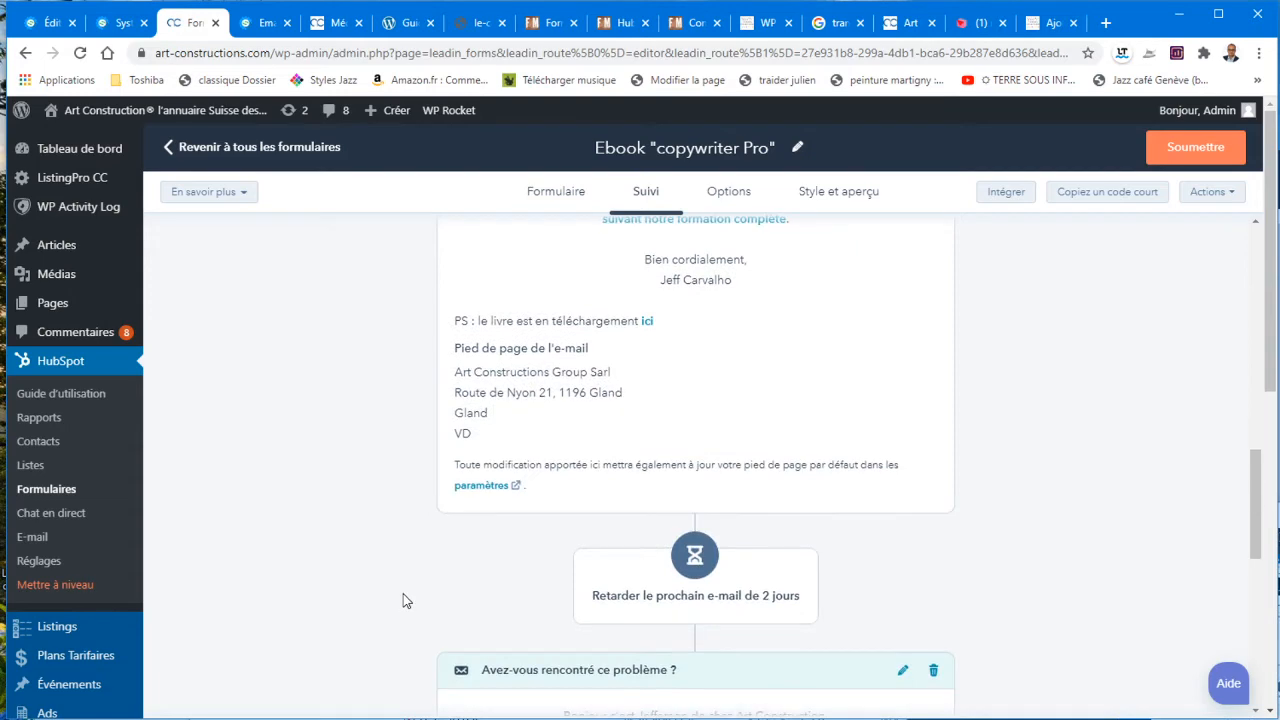
pyautogui.scroll(4, 424, 506)
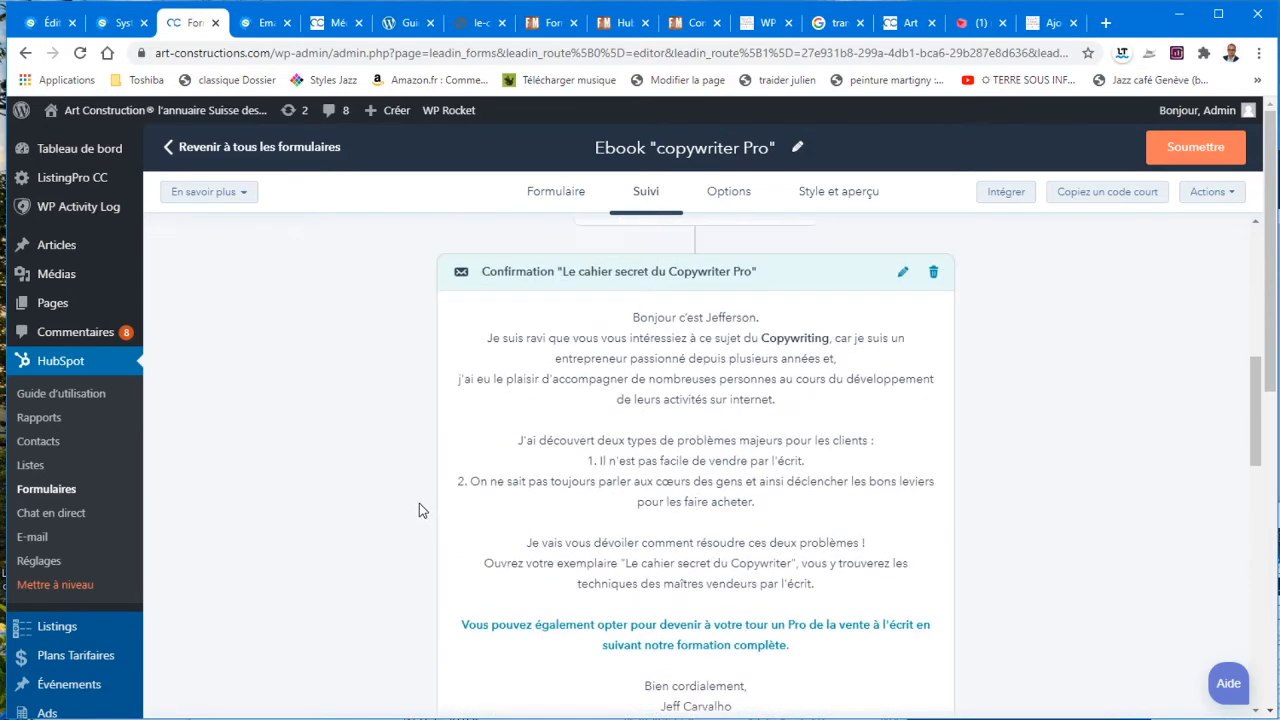
pyautogui.scroll(-6, 419, 504)
pyautogui.scroll(-3, 415, 504)
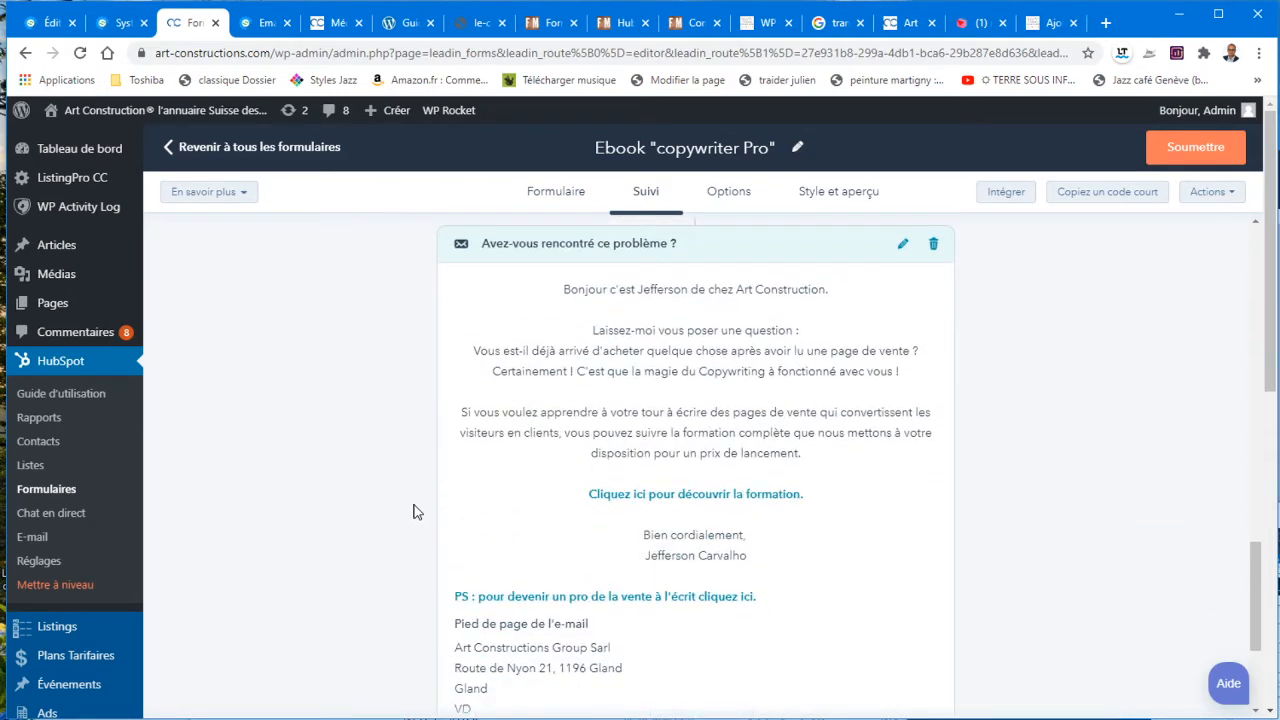
pyautogui.scroll(-2, 414, 505)
pyautogui.scroll(-3, 413, 505)
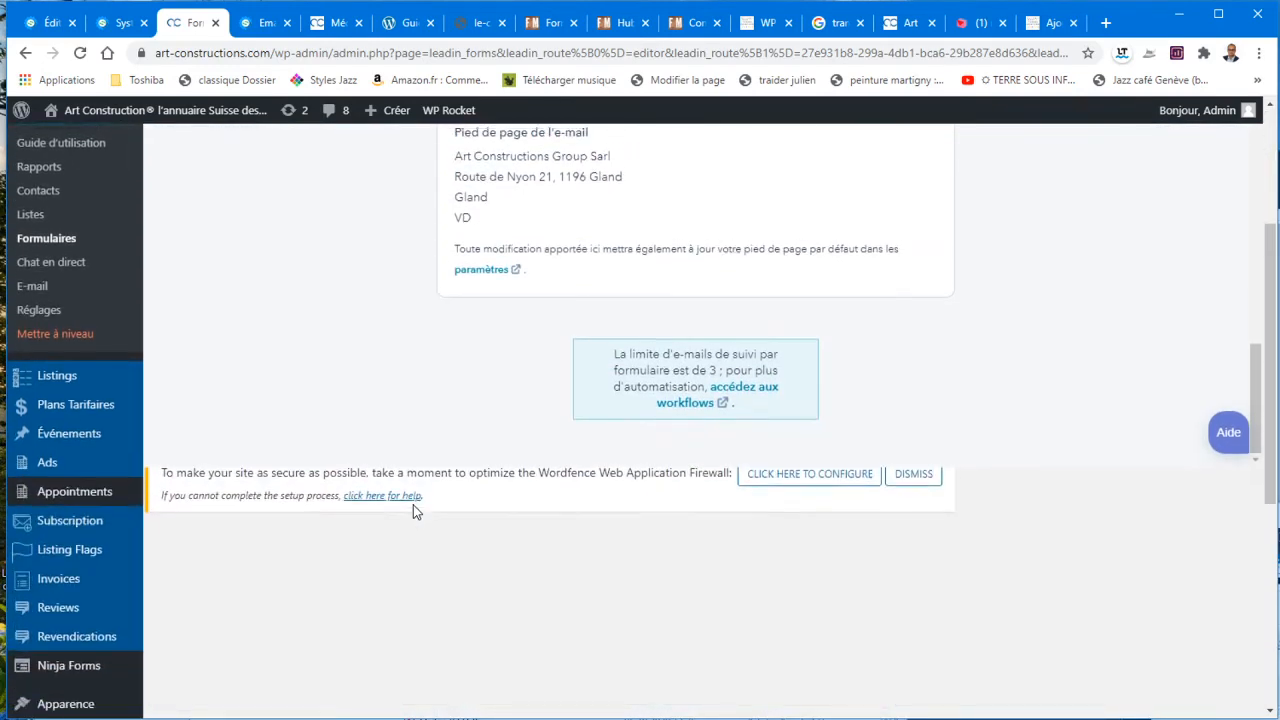
pyautogui.scroll(3, 413, 505)
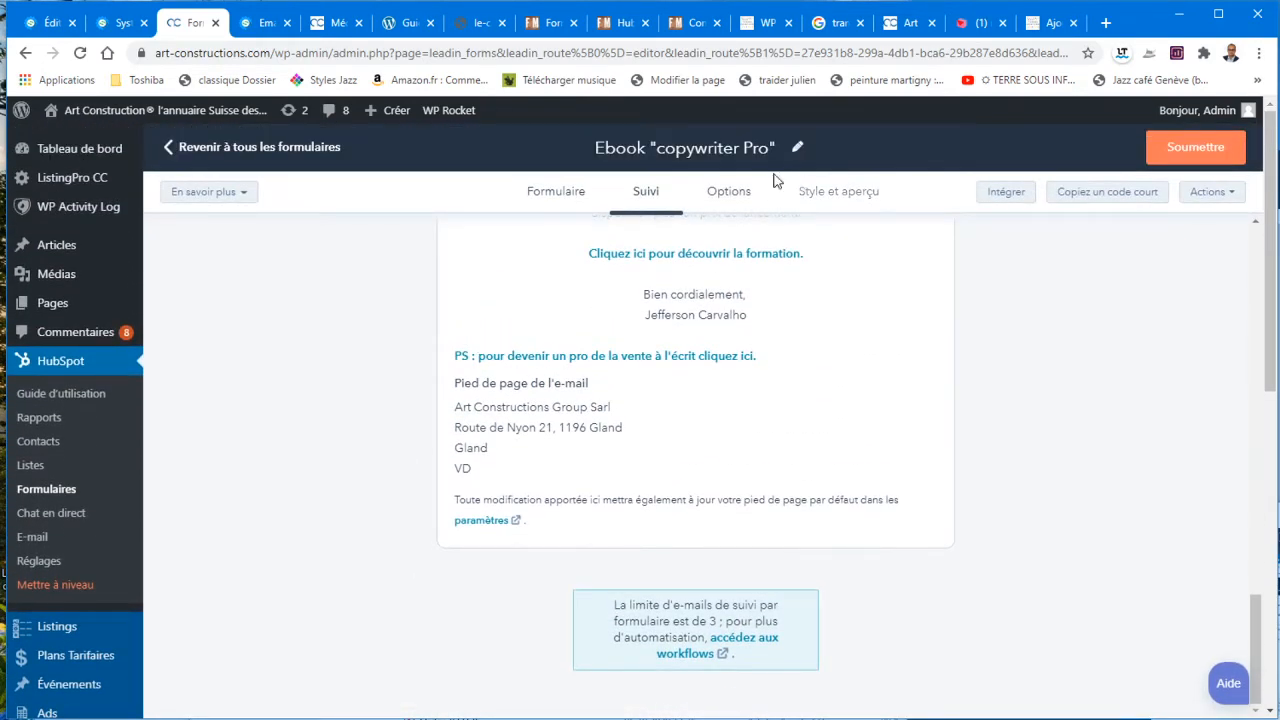
# Examine the form's options, including the thank-you message, submission notifications, form language and contact settings
pyautogui.click(738, 195)
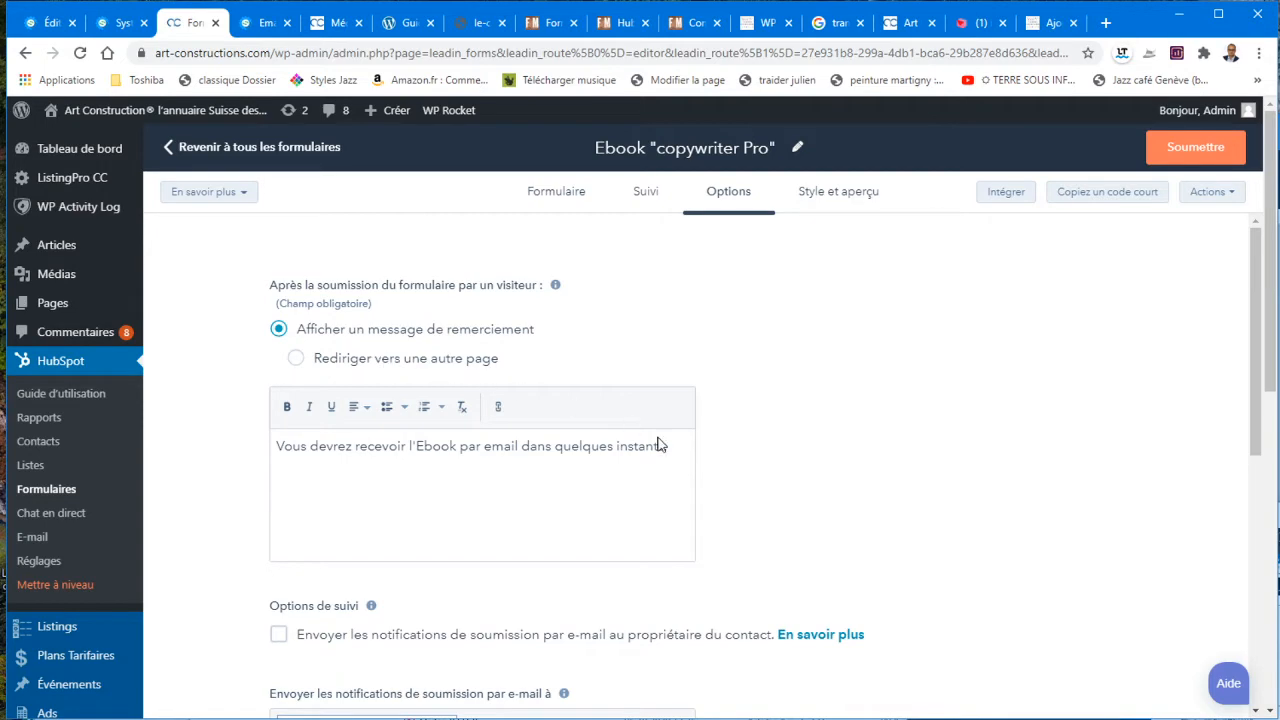
pyautogui.scroll(-2, 680, 460)
pyautogui.scroll(-4, 691, 466)
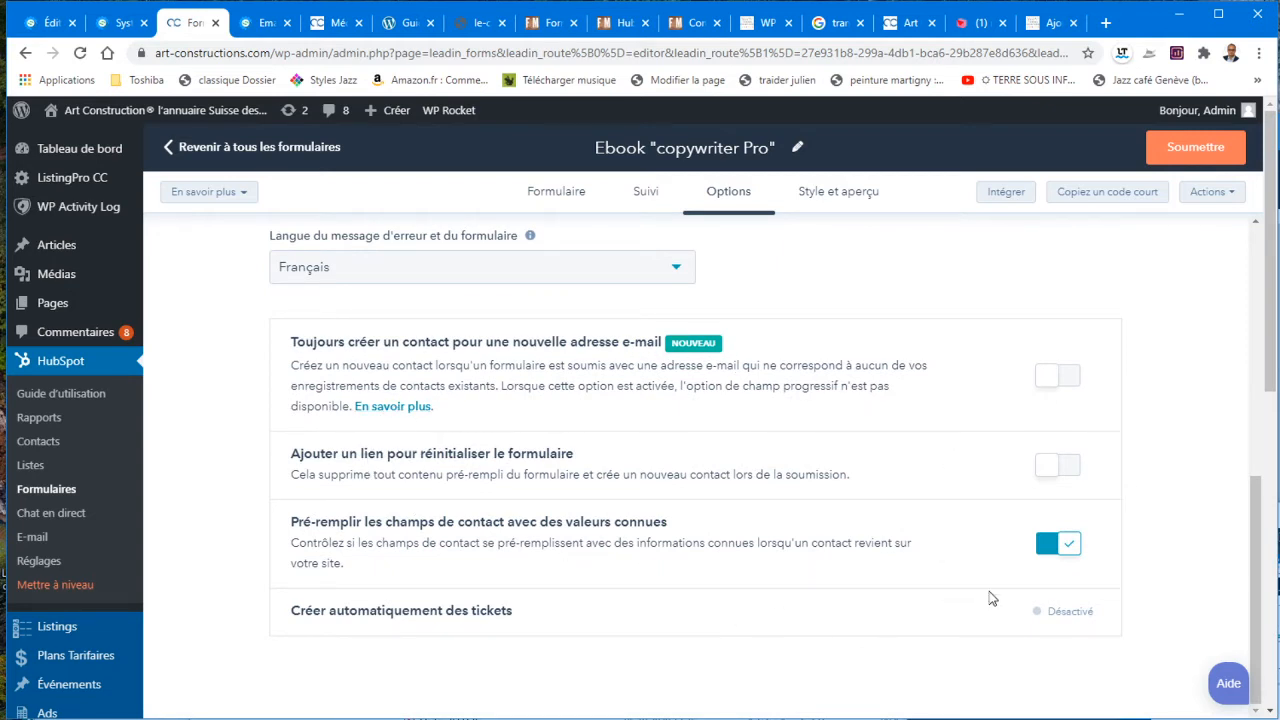
pyautogui.scroll(3, 900, 566)
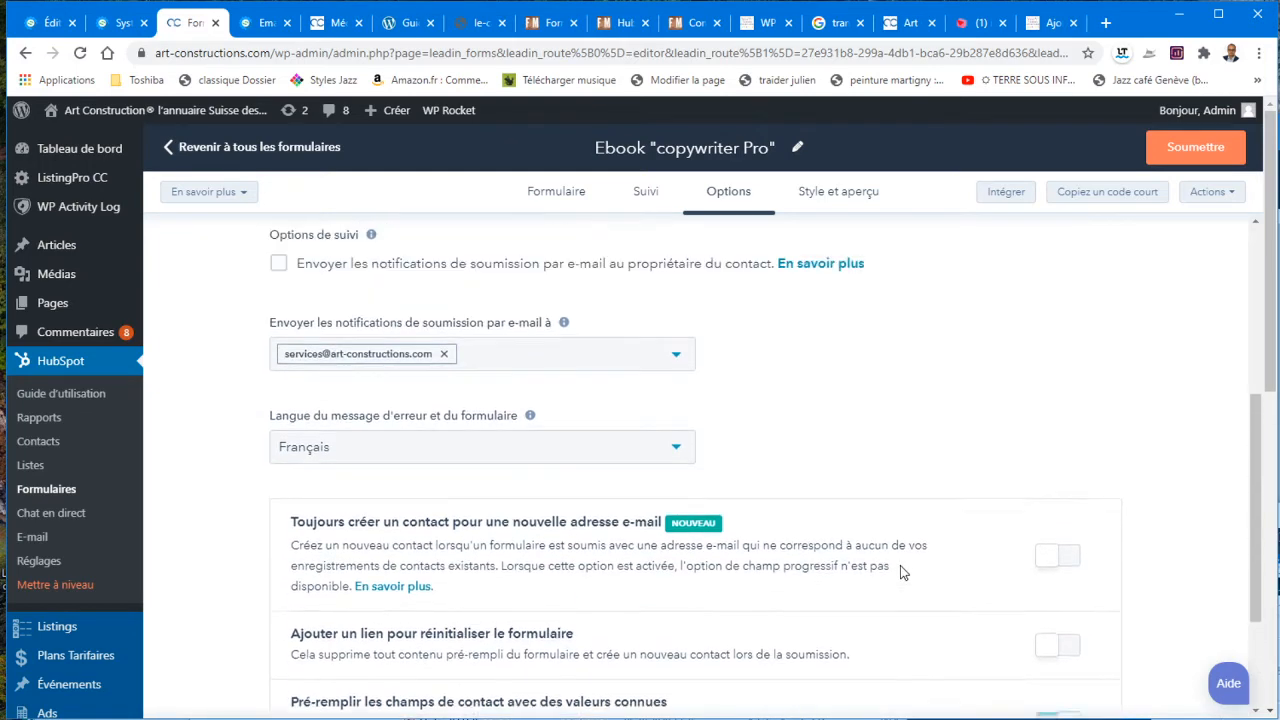
# Examine the form's style and preview, including the ebook image, e-mail field and available input styles
pyautogui.click(848, 198)
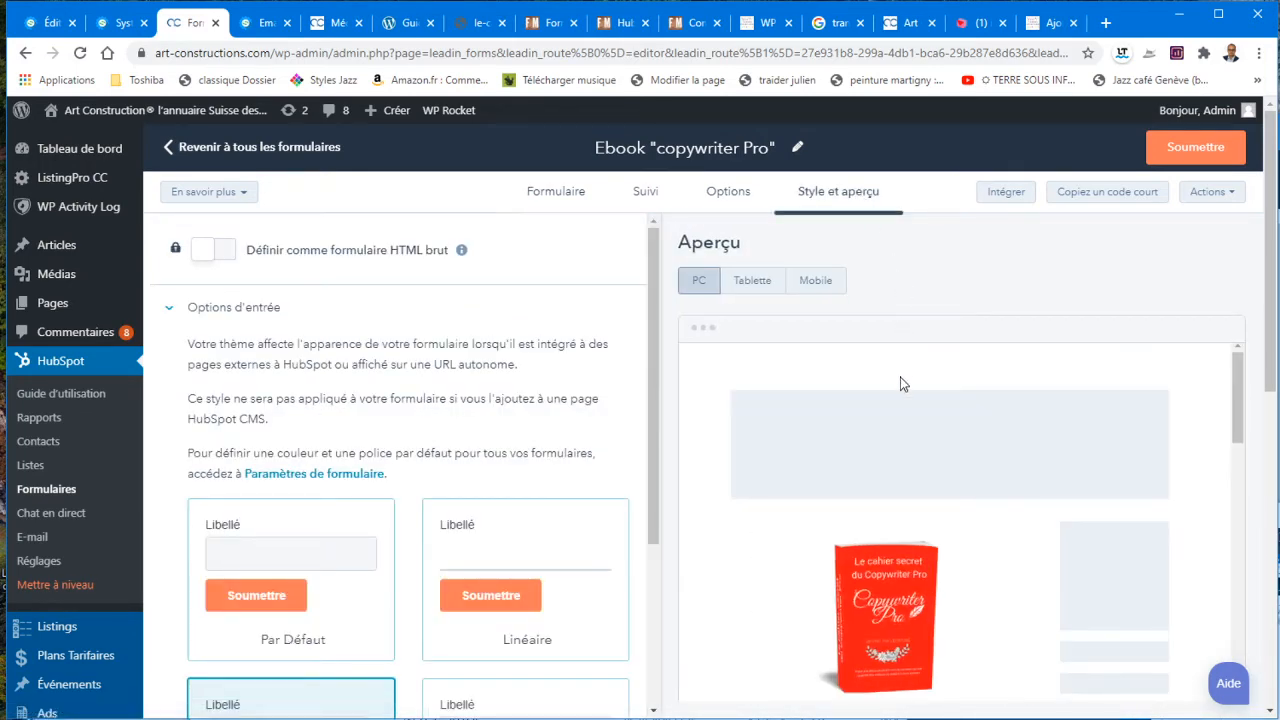
pyautogui.scroll(-2, 688, 472)
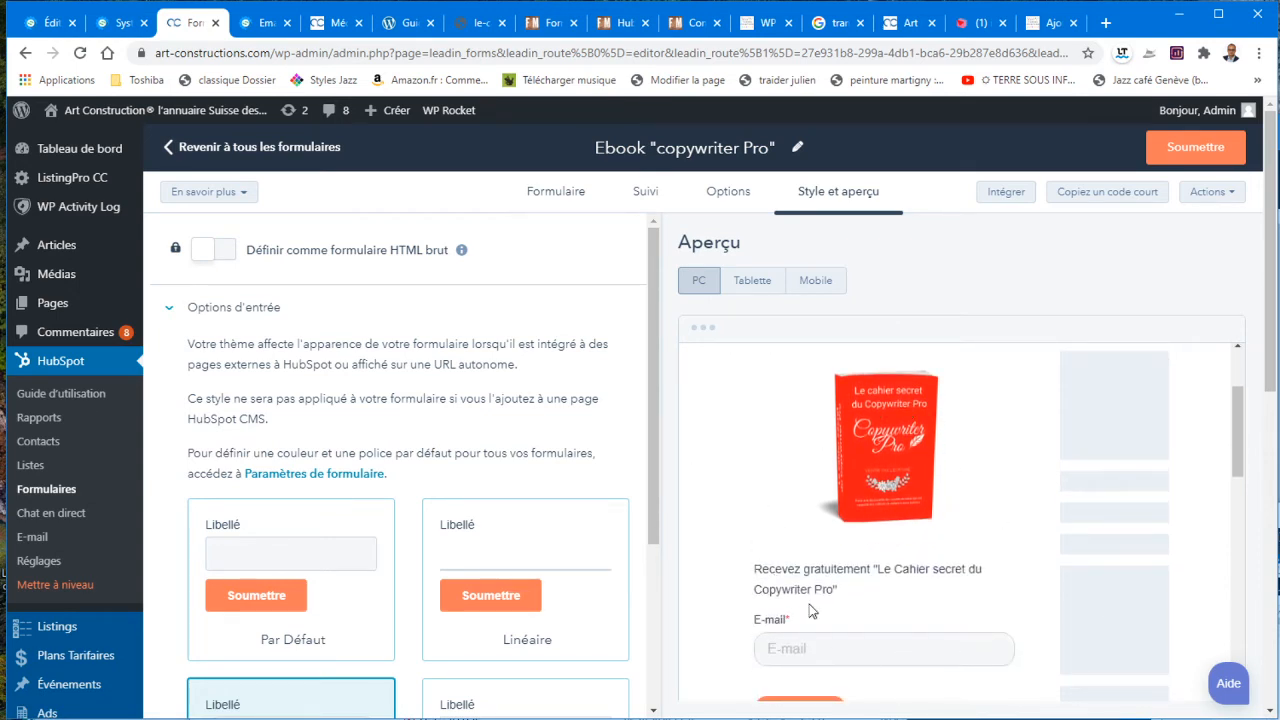
pyautogui.scroll(-3, 951, 563)
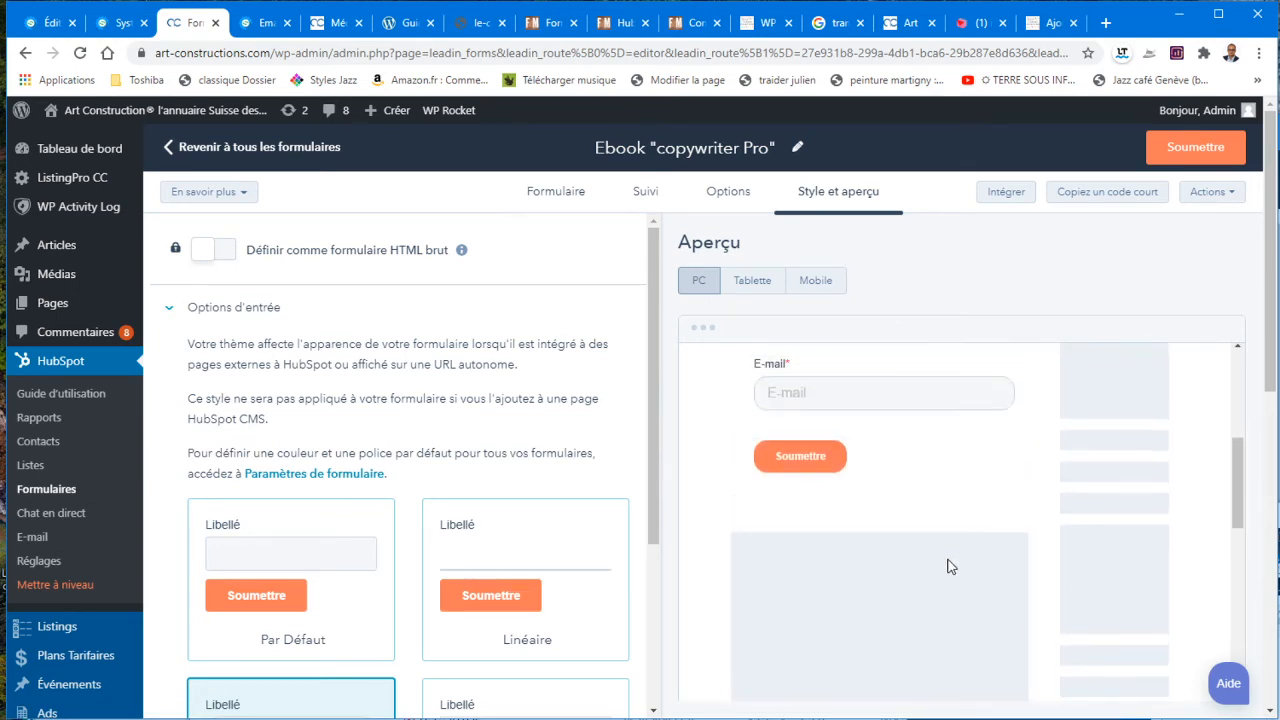
pyautogui.scroll(-3, 491, 436)
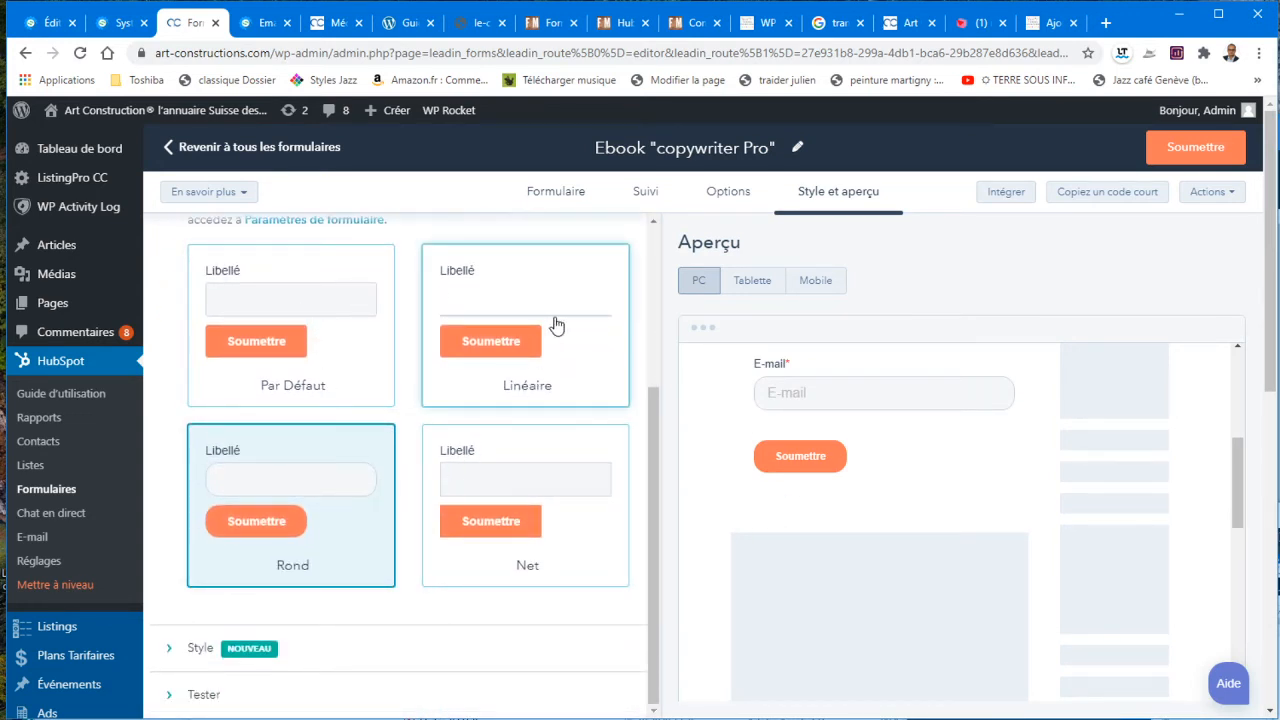
pyautogui.scroll(2, 908, 506)
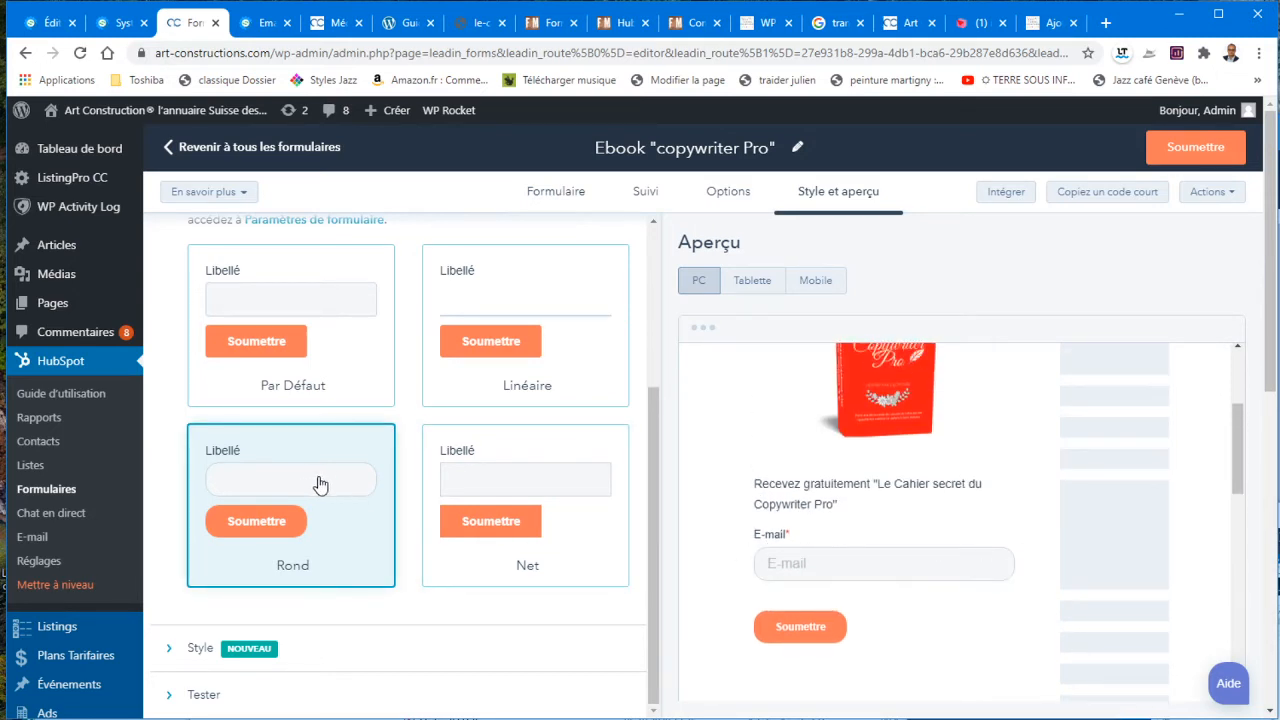
# Try the Linéaire input style, return the form to Rond, and publish the form
pyautogui.click(515, 321)
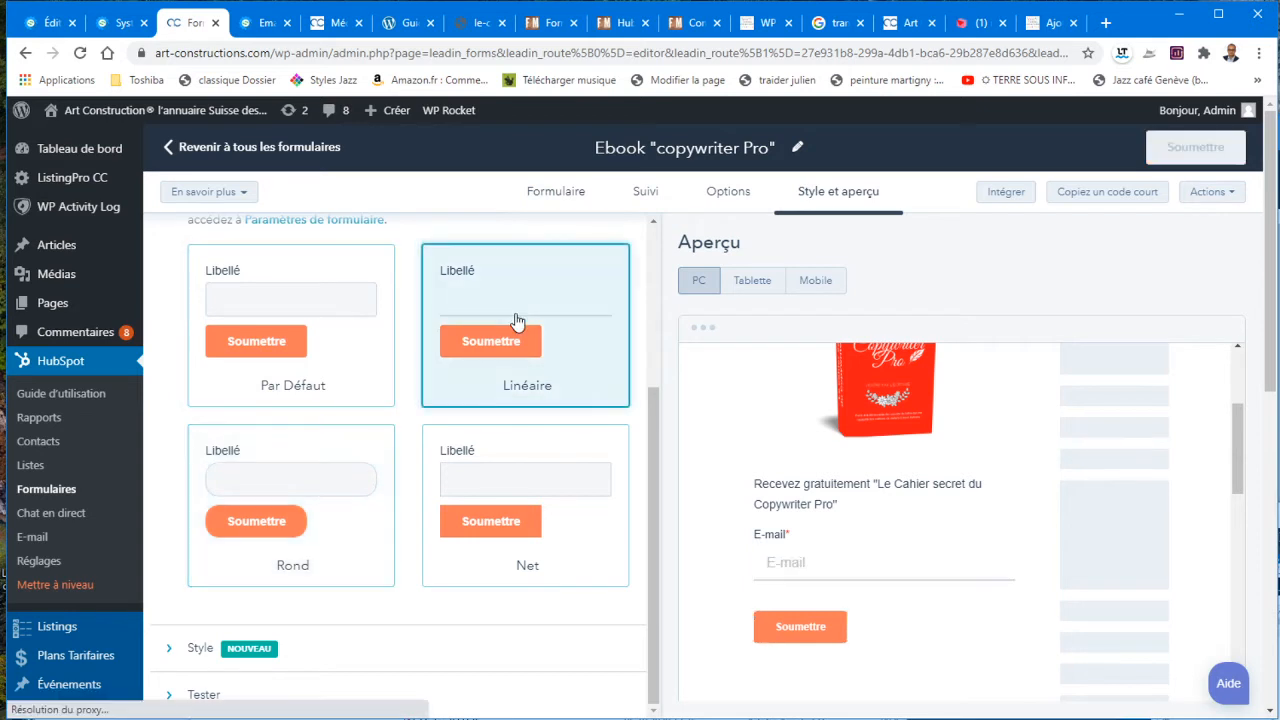
pyautogui.click(336, 500)
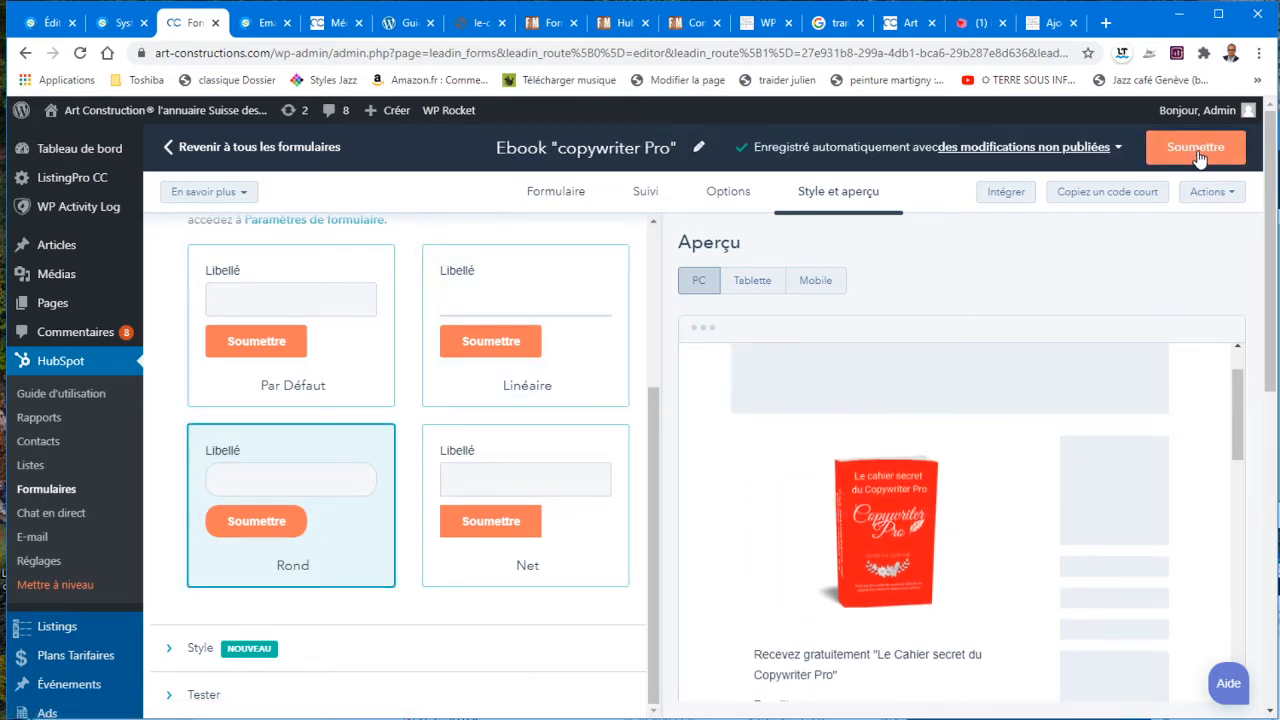
pyautogui.click(1197, 150)
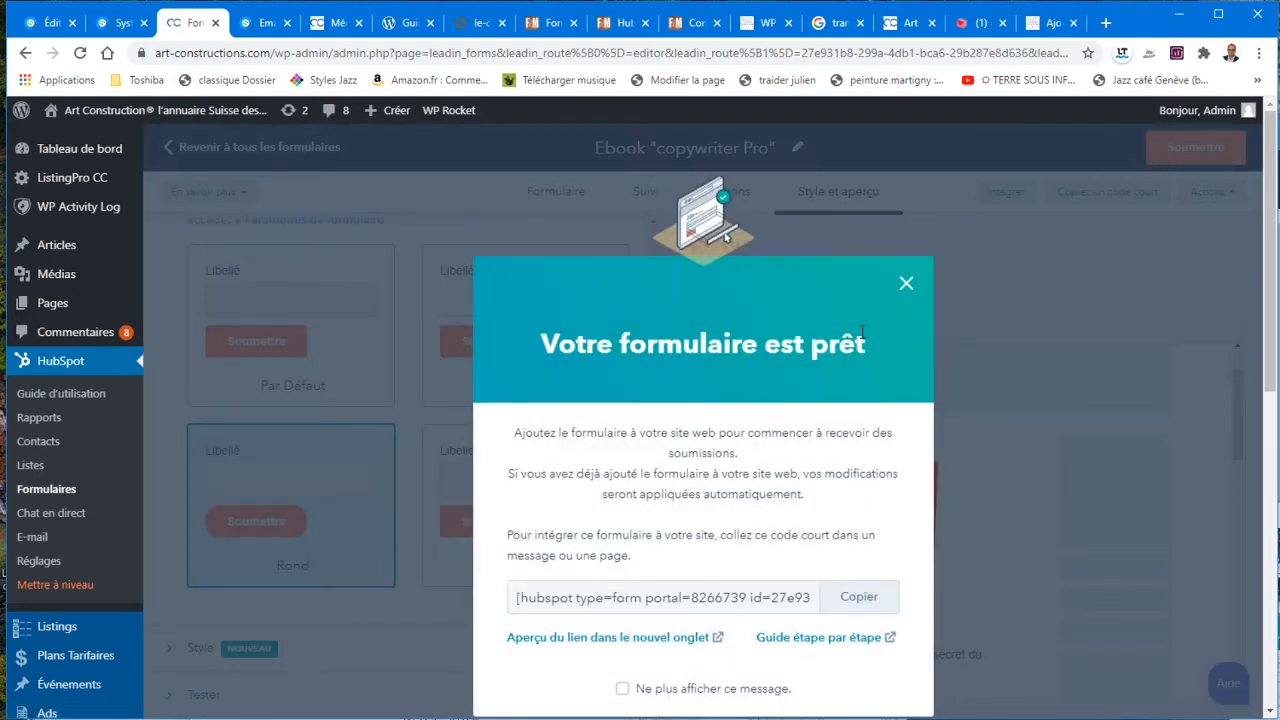
pyautogui.click(907, 288)
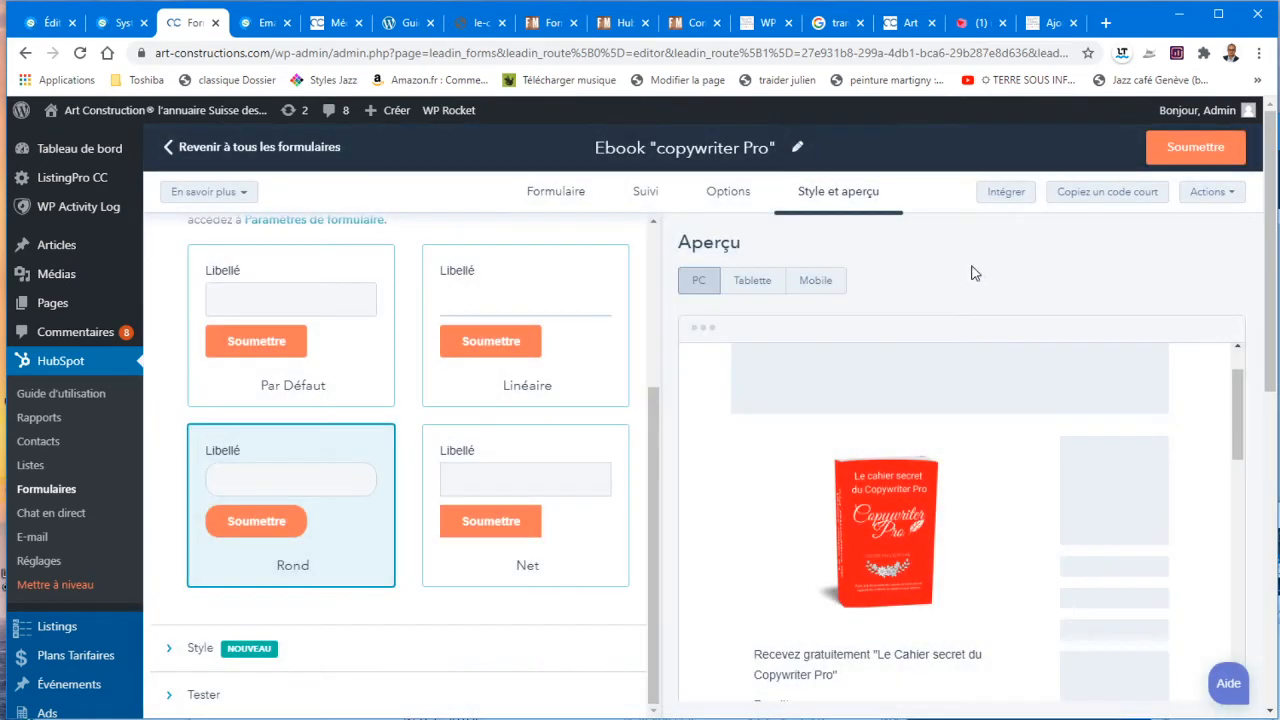
# Copy the form's shortcode, and open its integration dialog to examine the share link and HTML embed code
pyautogui.click(1108, 197)
pyautogui.click(731, 197)
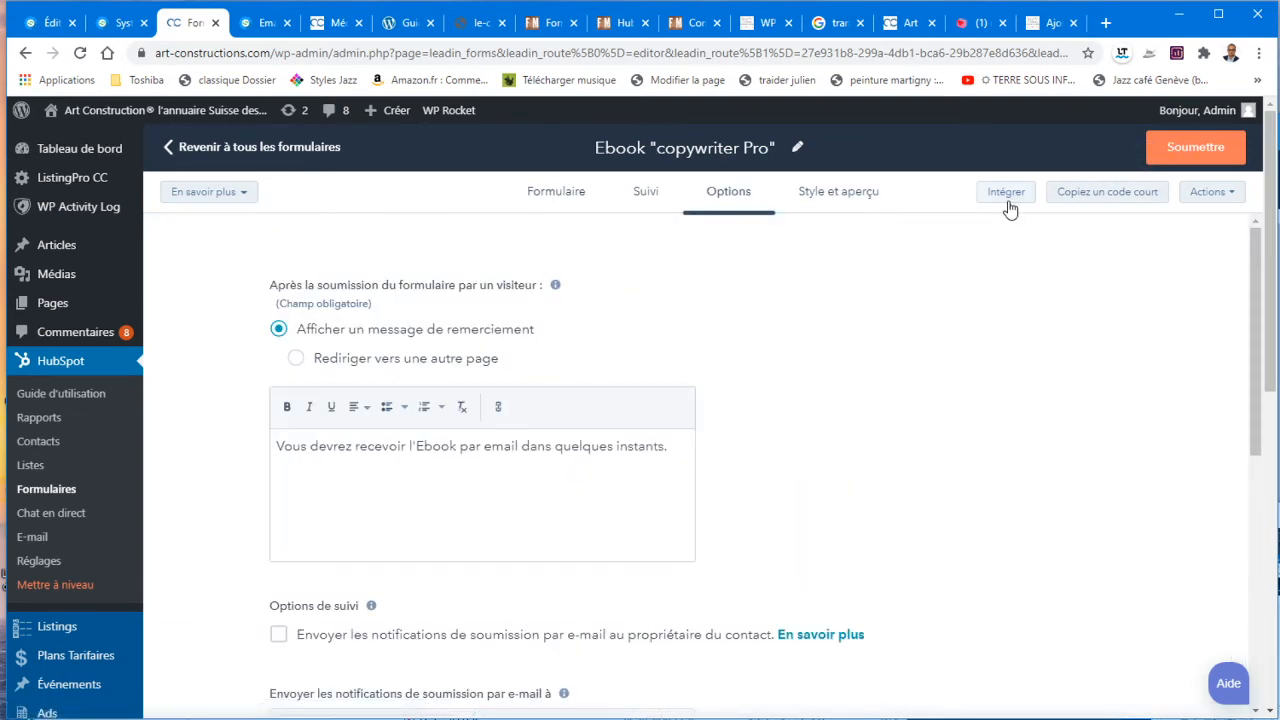
pyautogui.click(1012, 195)
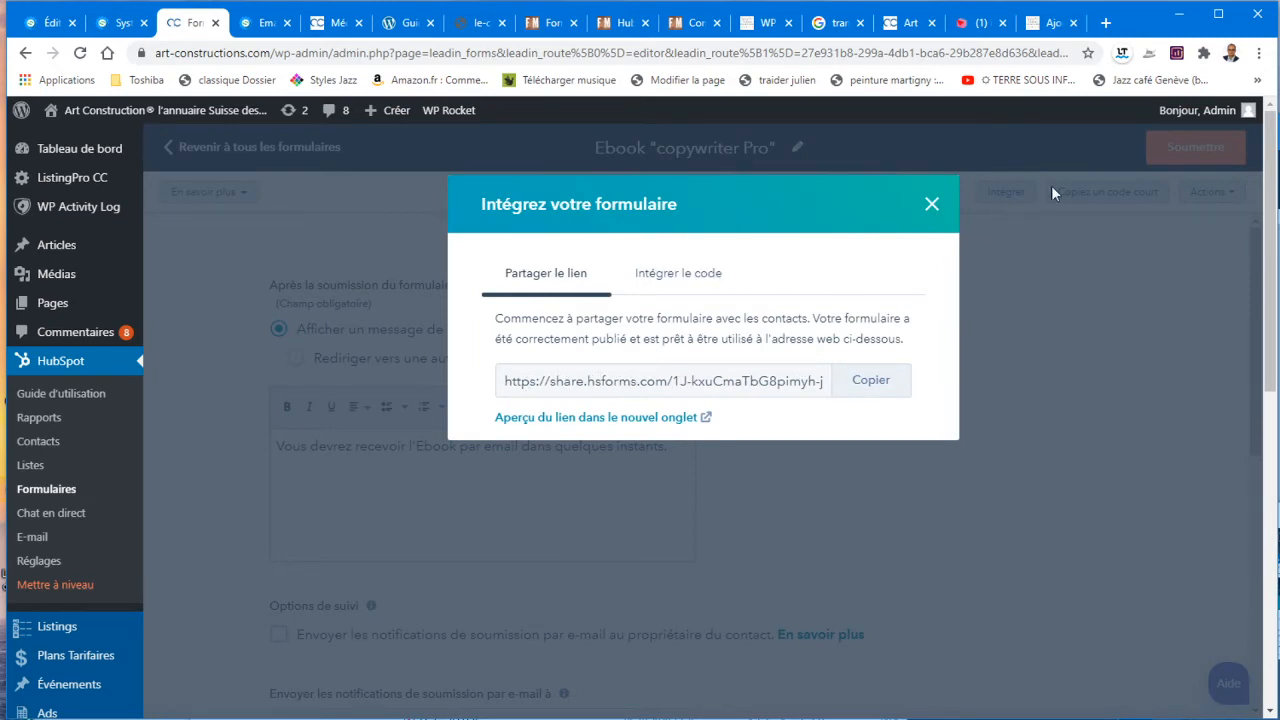
pyautogui.click(672, 278)
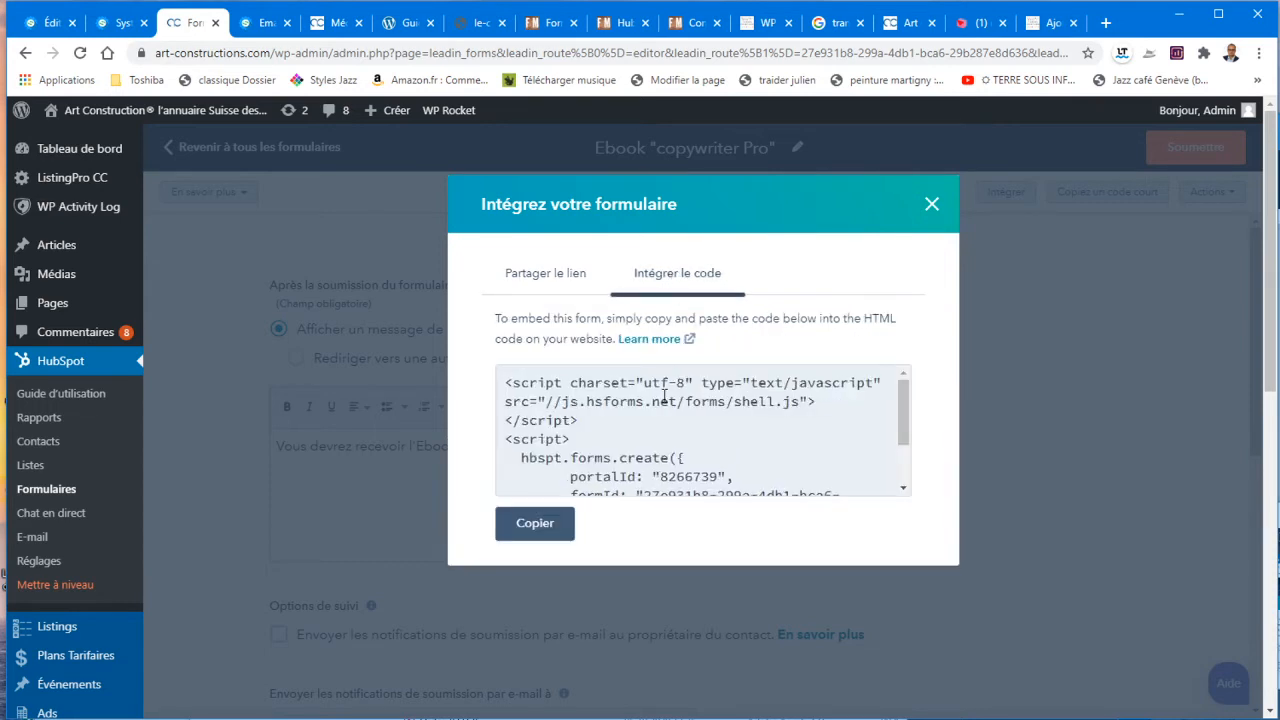
pyautogui.scroll(-2, 668, 436)
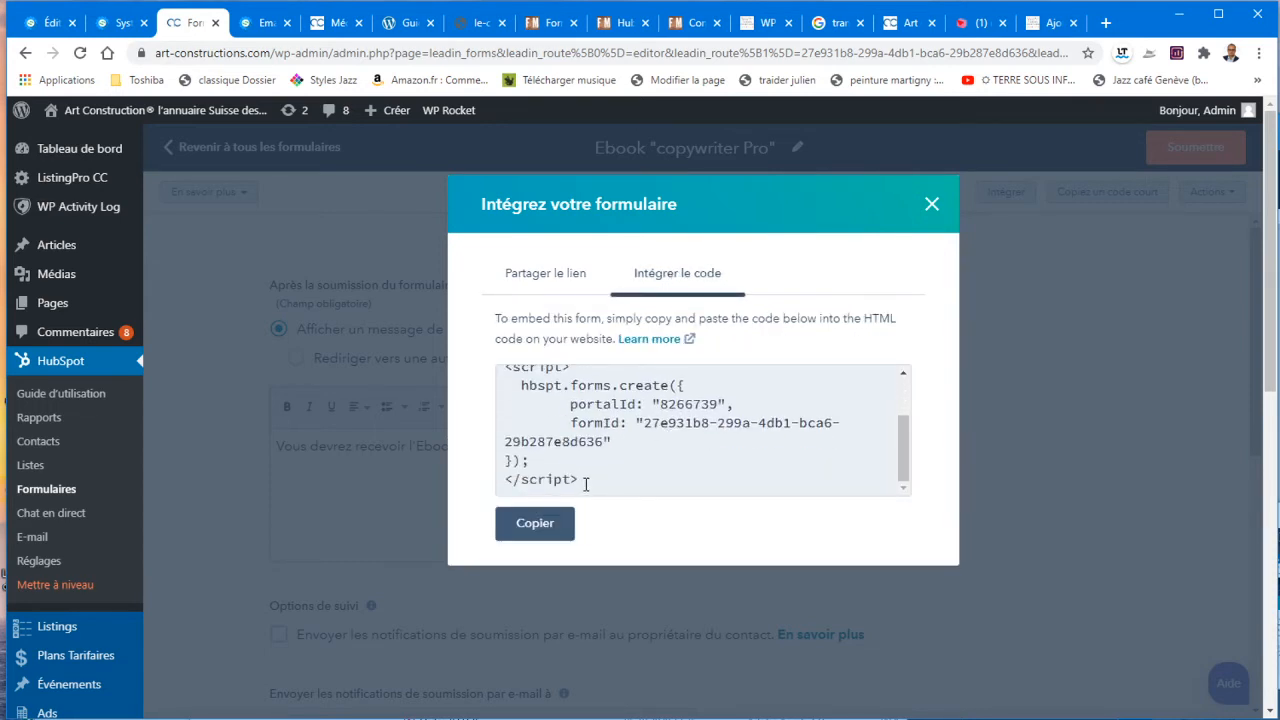
pyautogui.scroll(2, 586, 484)
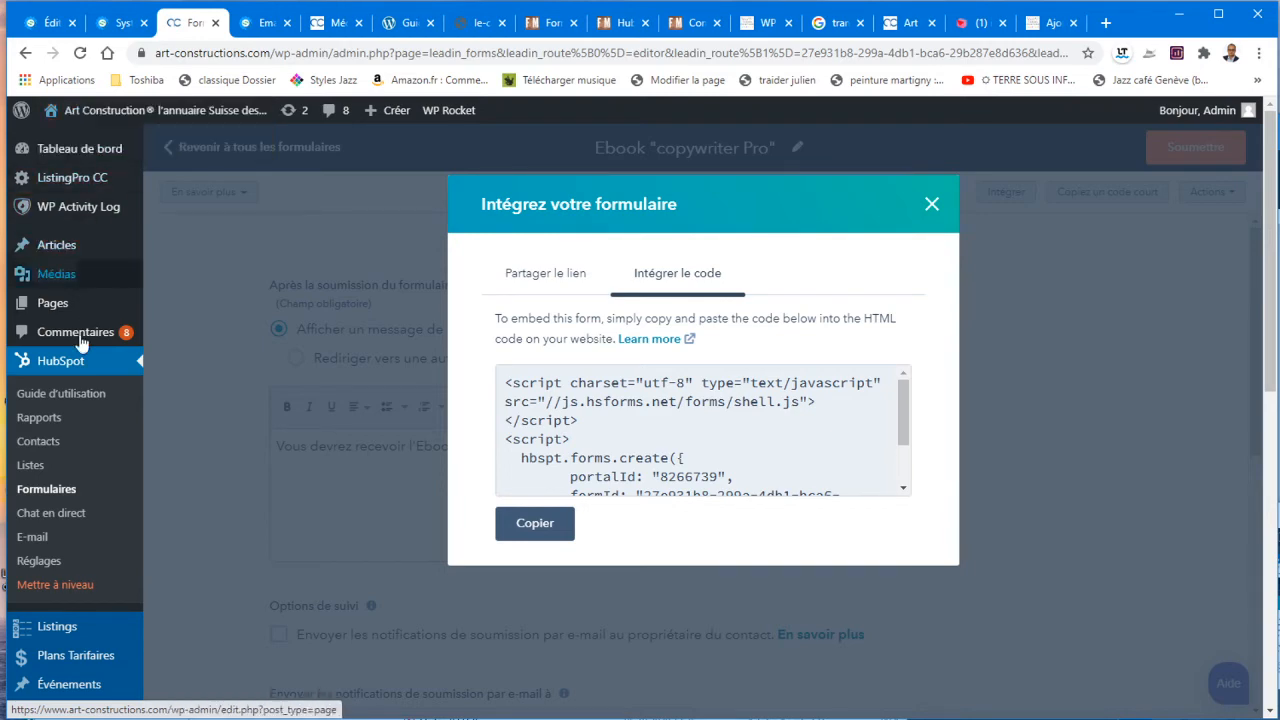
# Open the WordPress Widgets page under Apparence and bring the site's widget areas into view
pyautogui.scroll(-5, 83, 578)
pyautogui.scroll(-2, 110, 625)
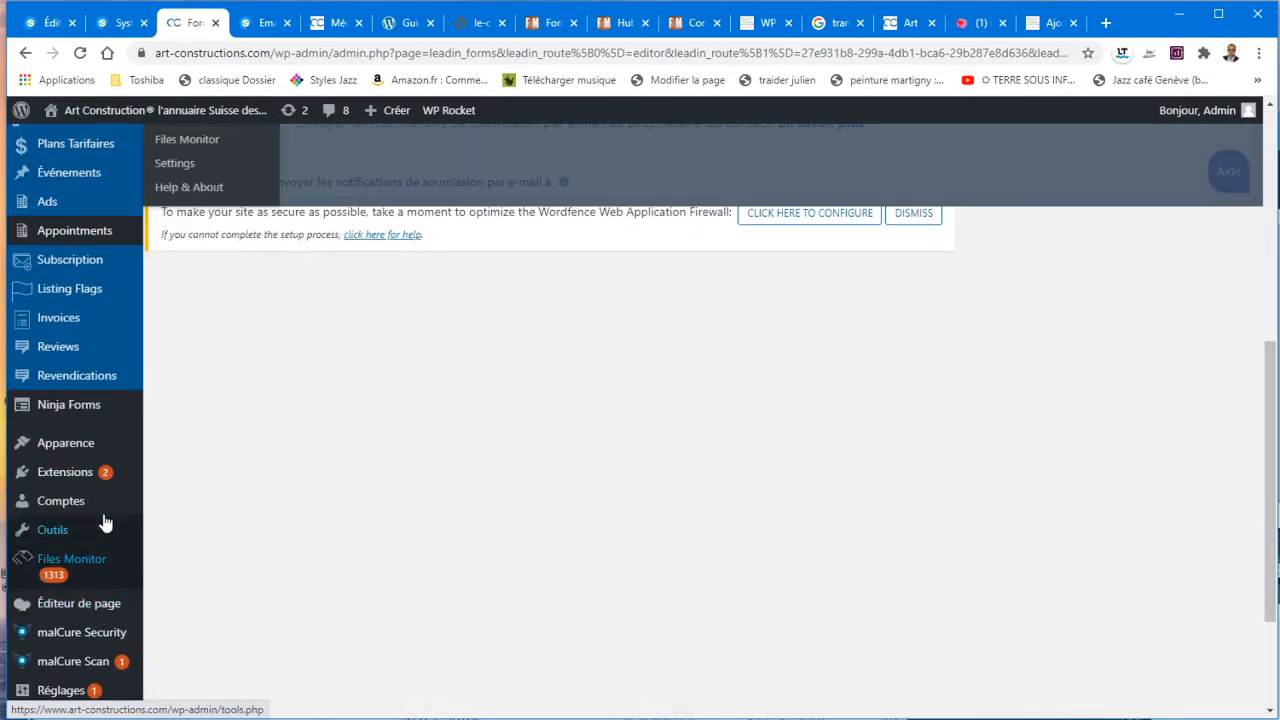
pyautogui.moveTo(100, 448)
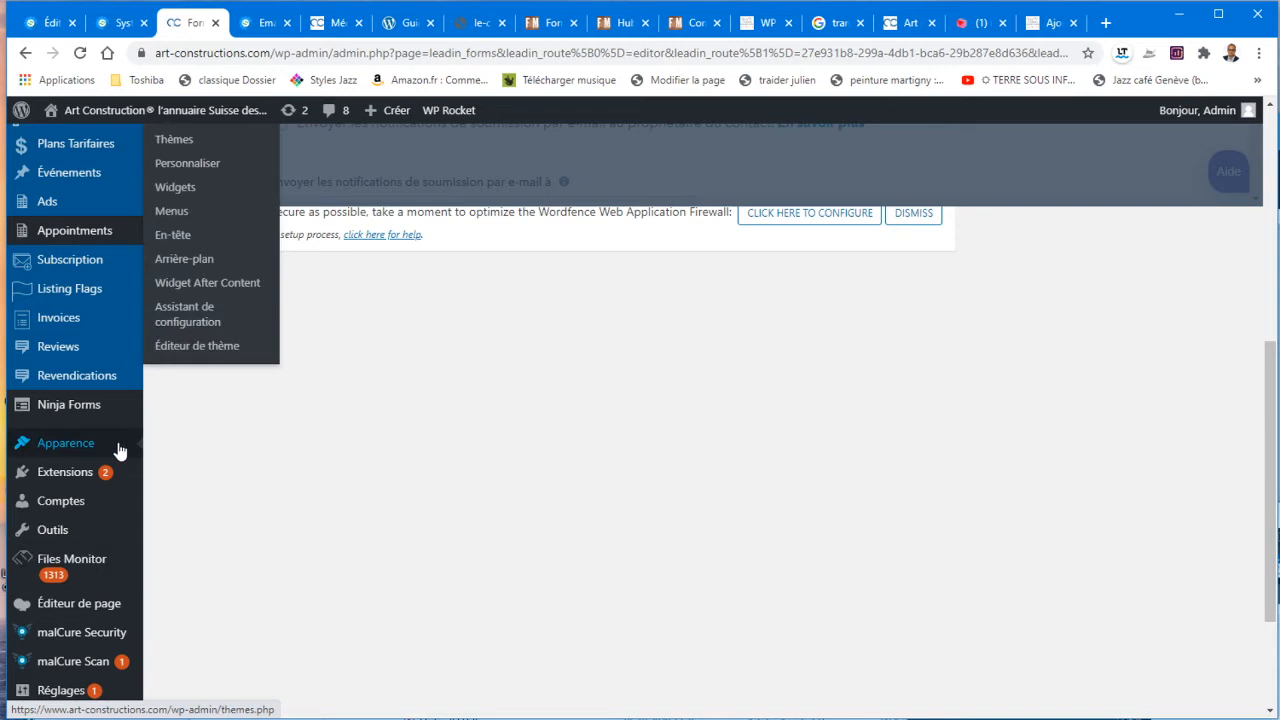
pyautogui.scroll(1, 119, 450)
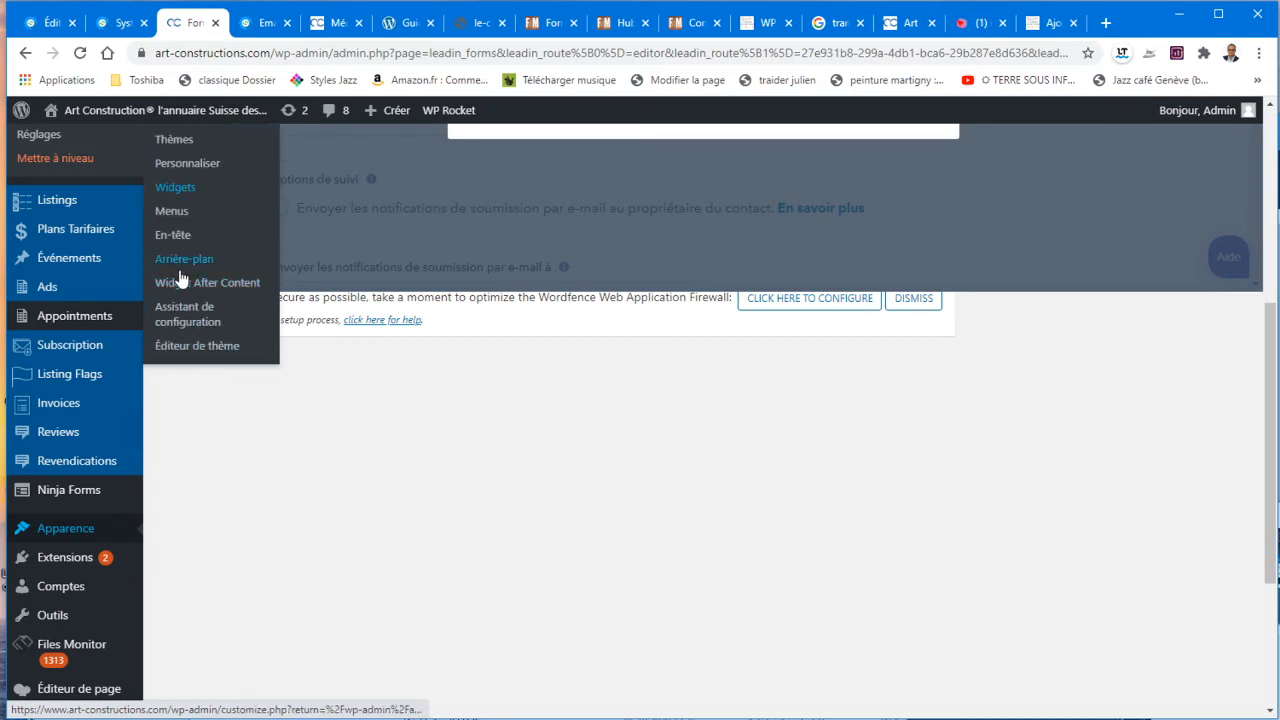
pyautogui.click(182, 196)
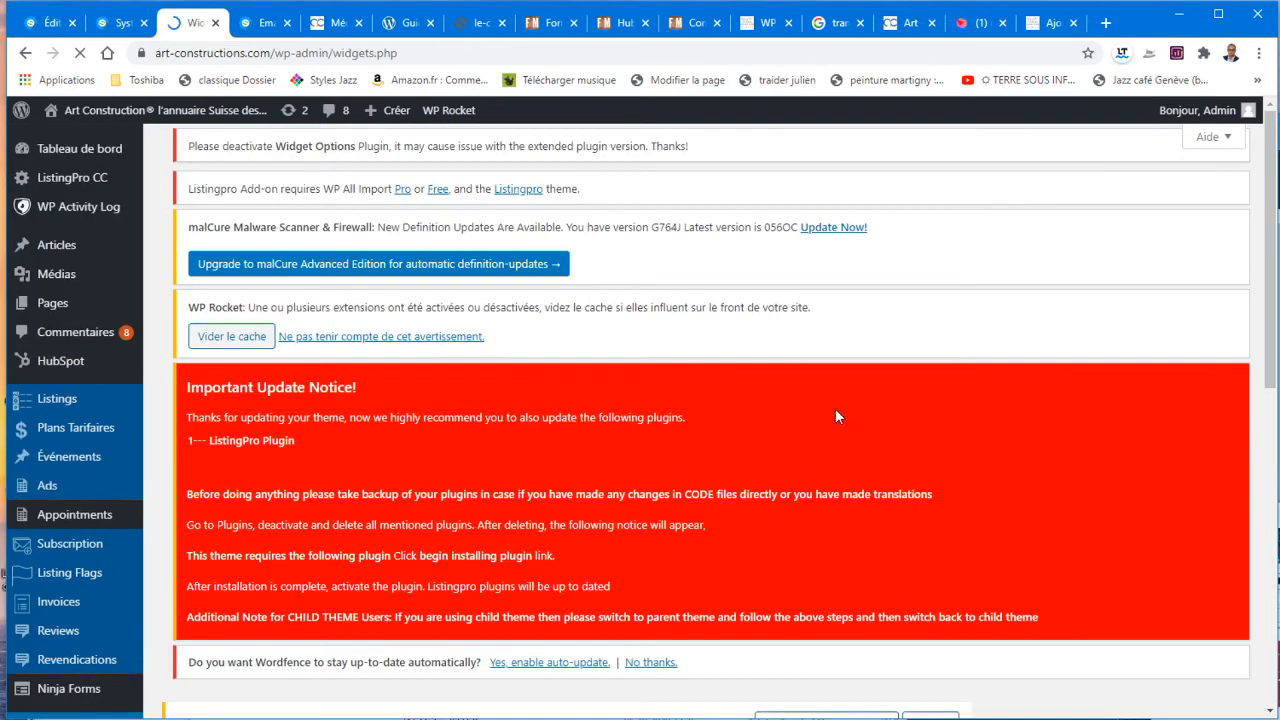
pyautogui.scroll(-3, 837, 417)
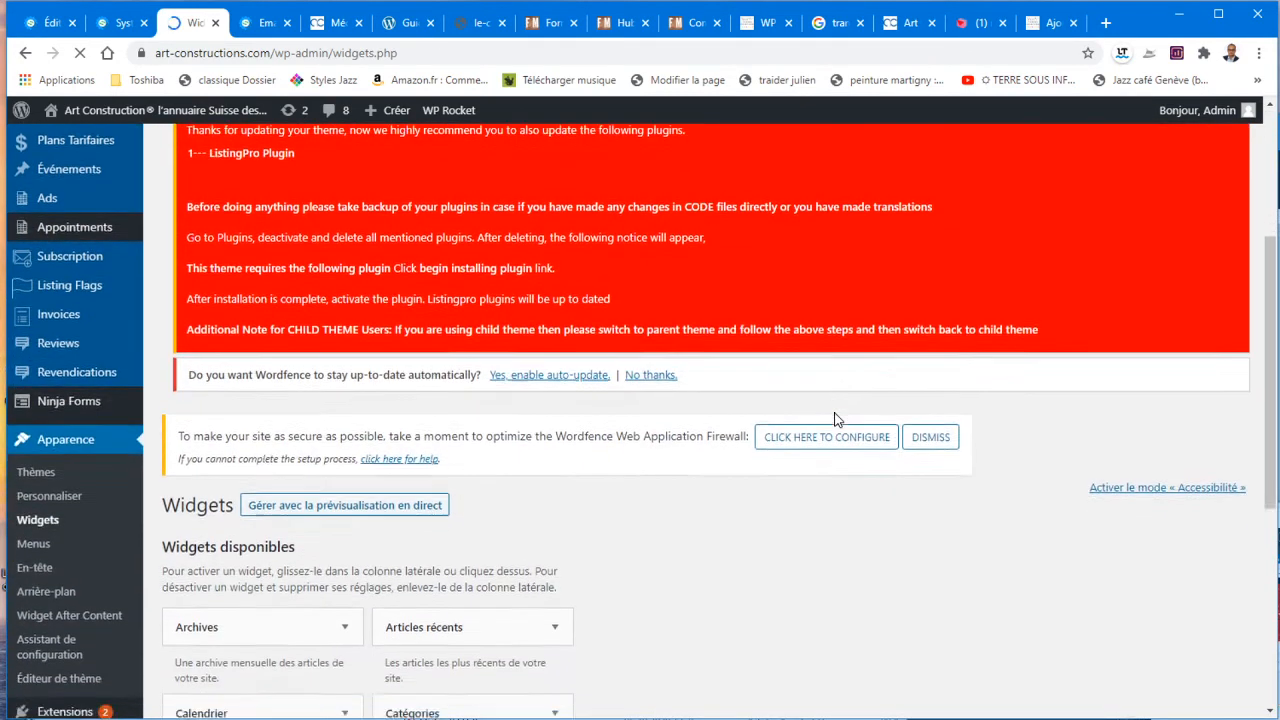
pyautogui.scroll(-2, 835, 419)
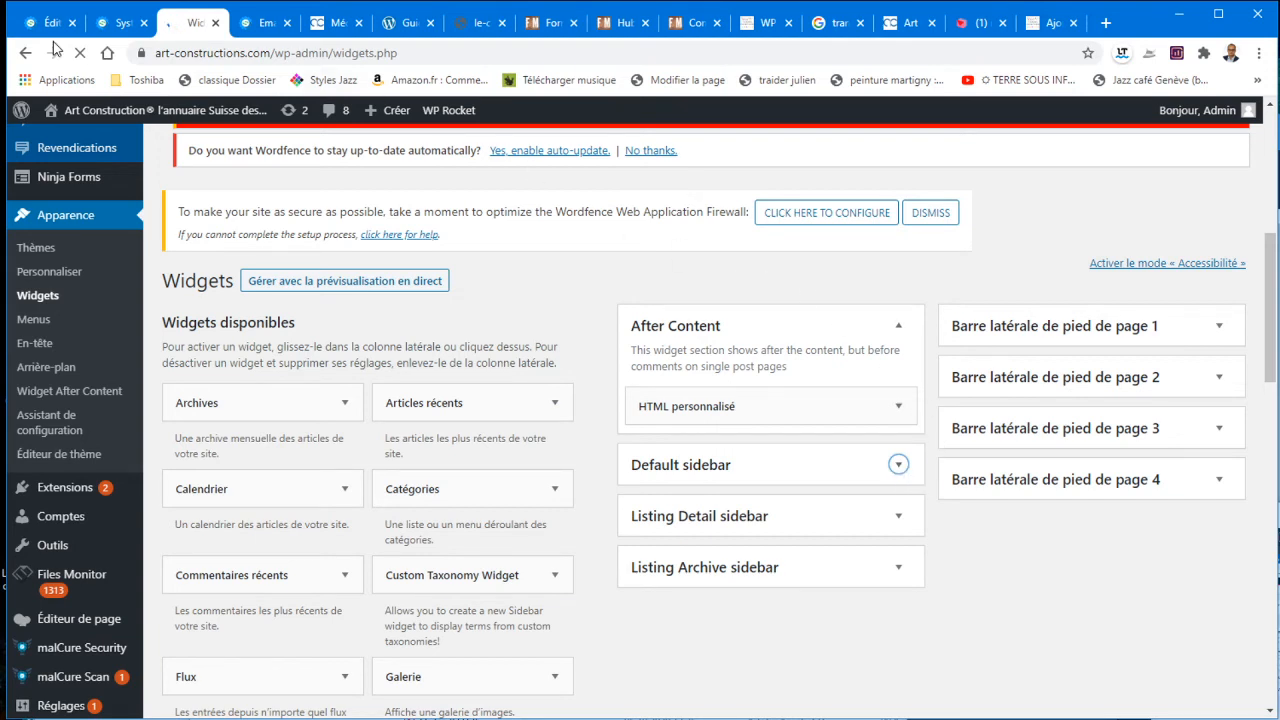
# Expand the Default sidebar widget area and open its "cahier copy" custom HTML widget
pyautogui.scroll(-3, 946, 514)
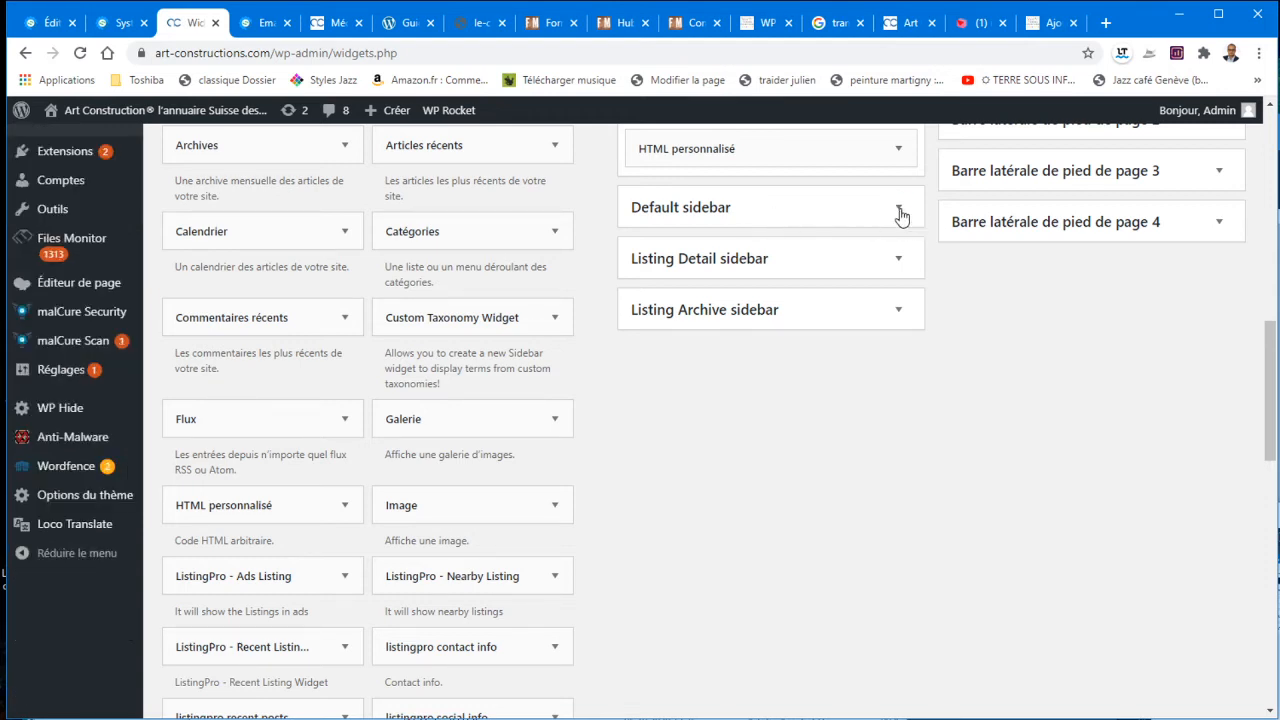
pyautogui.click(900, 212)
pyautogui.scroll(3, 880, 283)
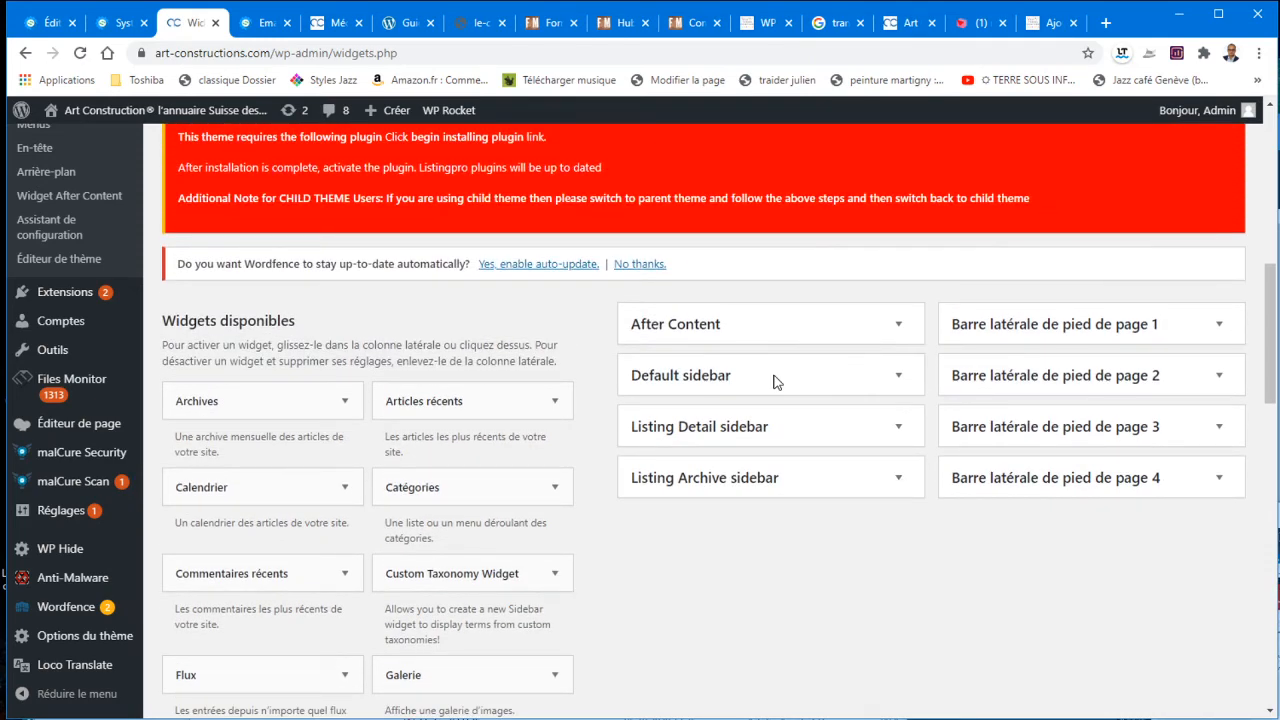
pyautogui.click(898, 375)
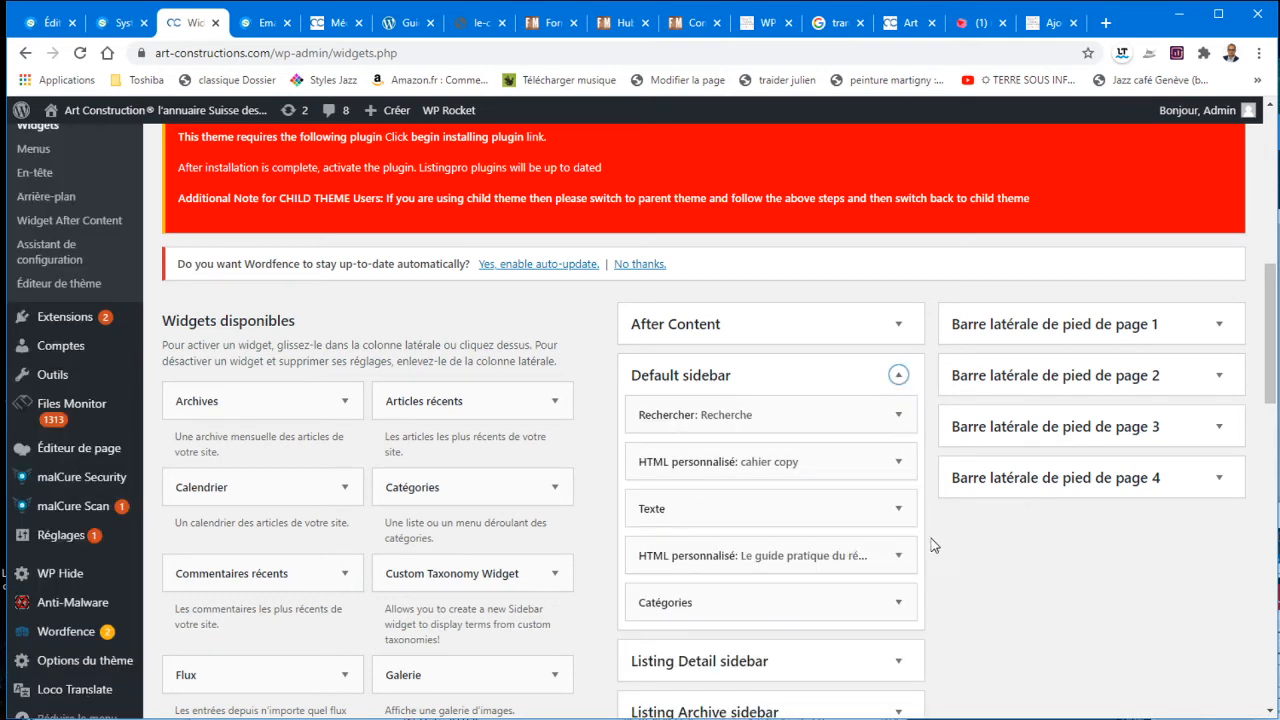
pyautogui.click(737, 461)
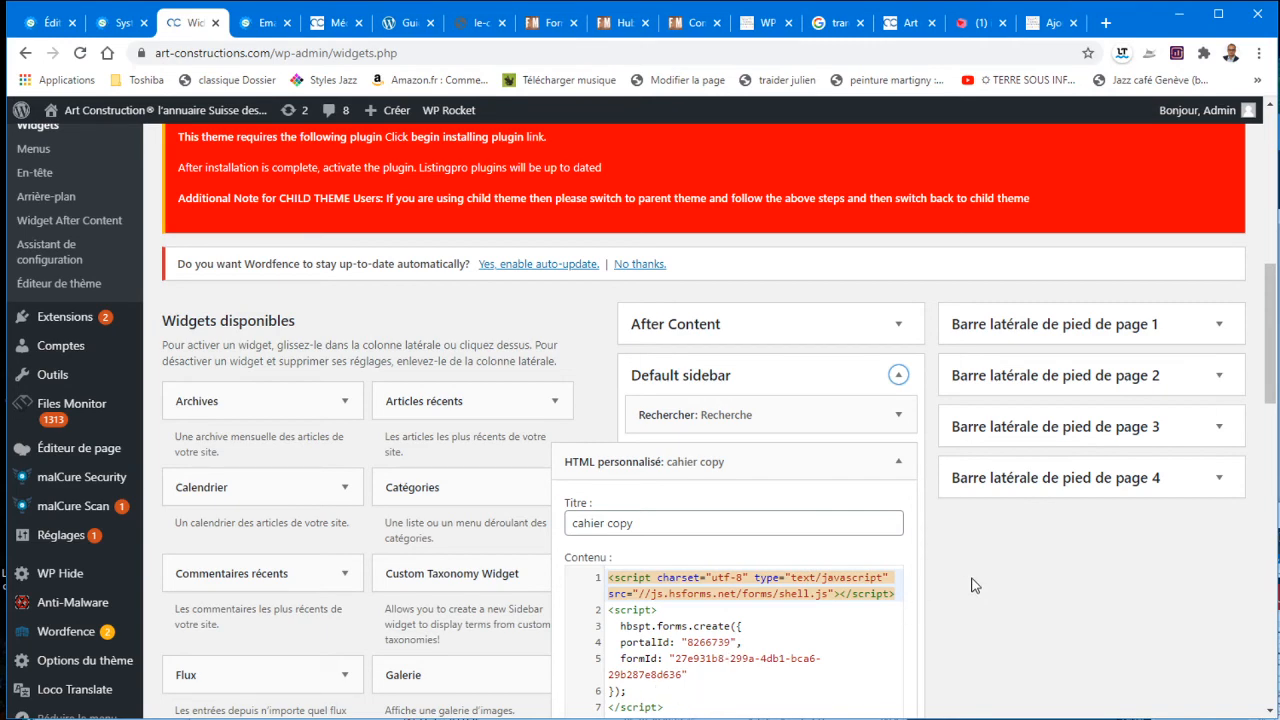
# Examine the "cahier copy" widget's pasted HubSpot embed code, device column settings and remaining options
pyautogui.scroll(-5, 886, 596)
pyautogui.scroll(2, 884, 578)
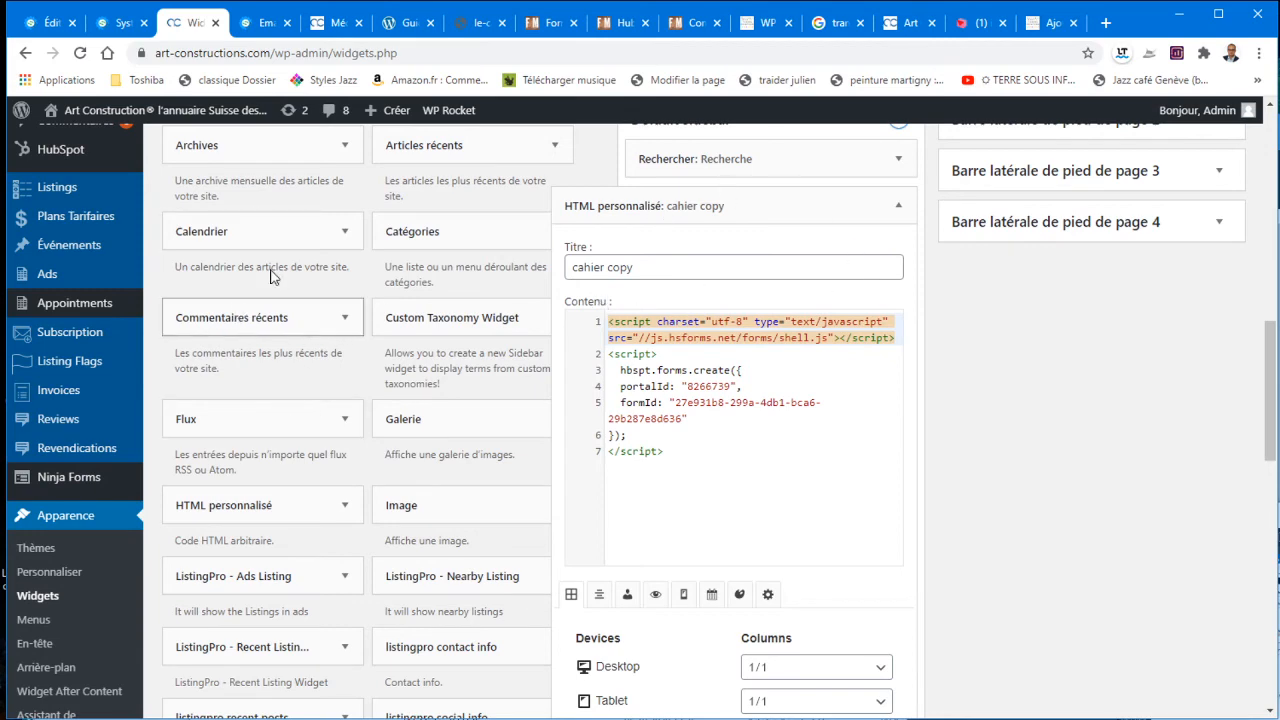
pyautogui.scroll(-2, 373, 544)
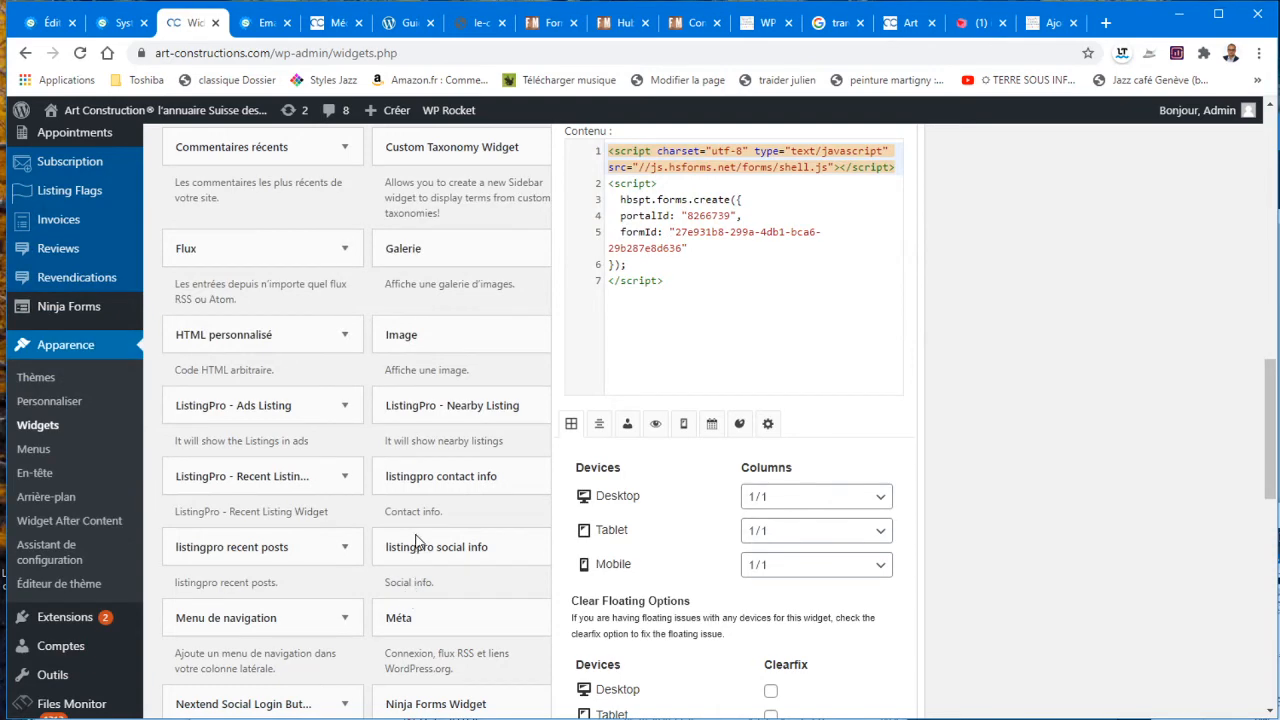
pyautogui.scroll(-6, 286, 343)
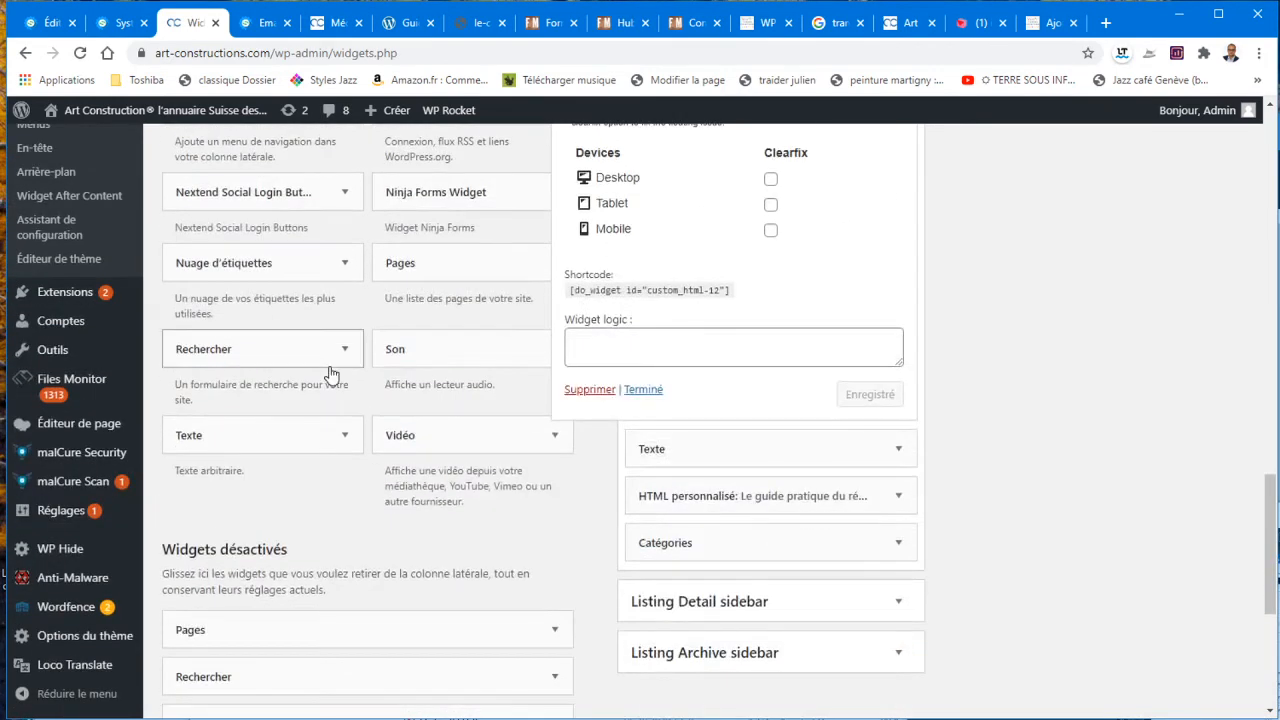
pyautogui.scroll(3, 335, 377)
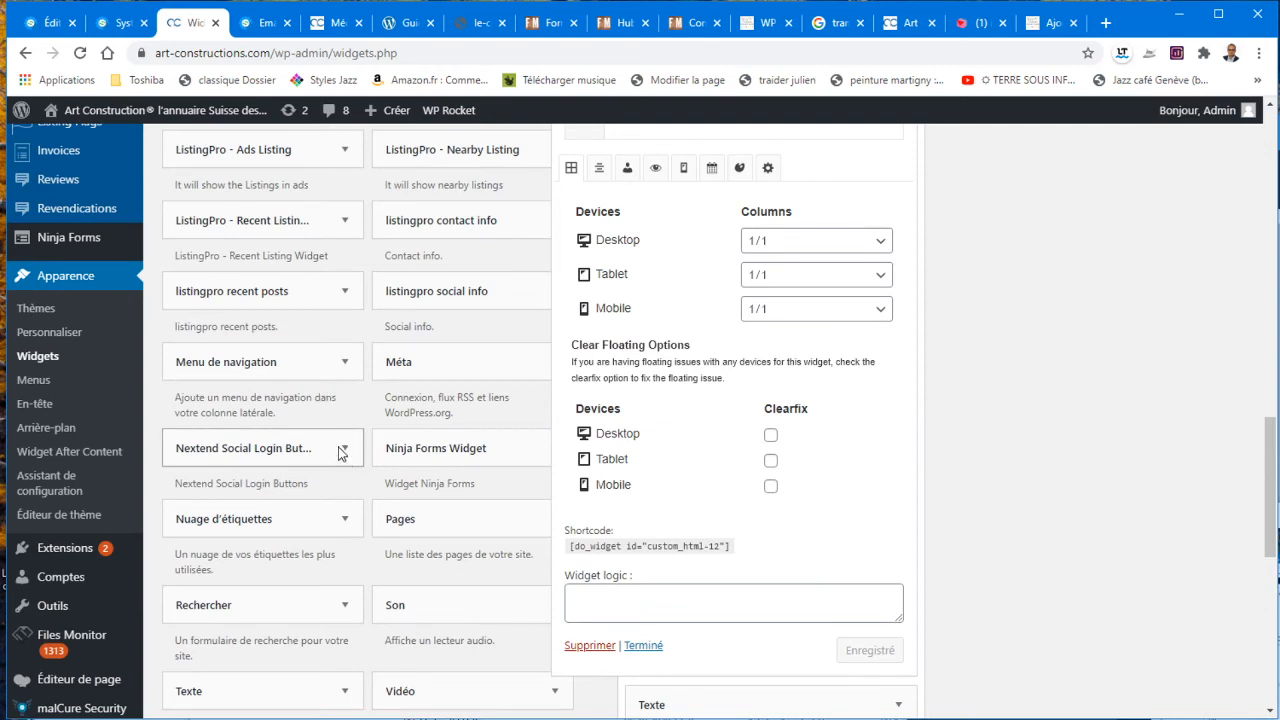
pyautogui.scroll(3, 338, 450)
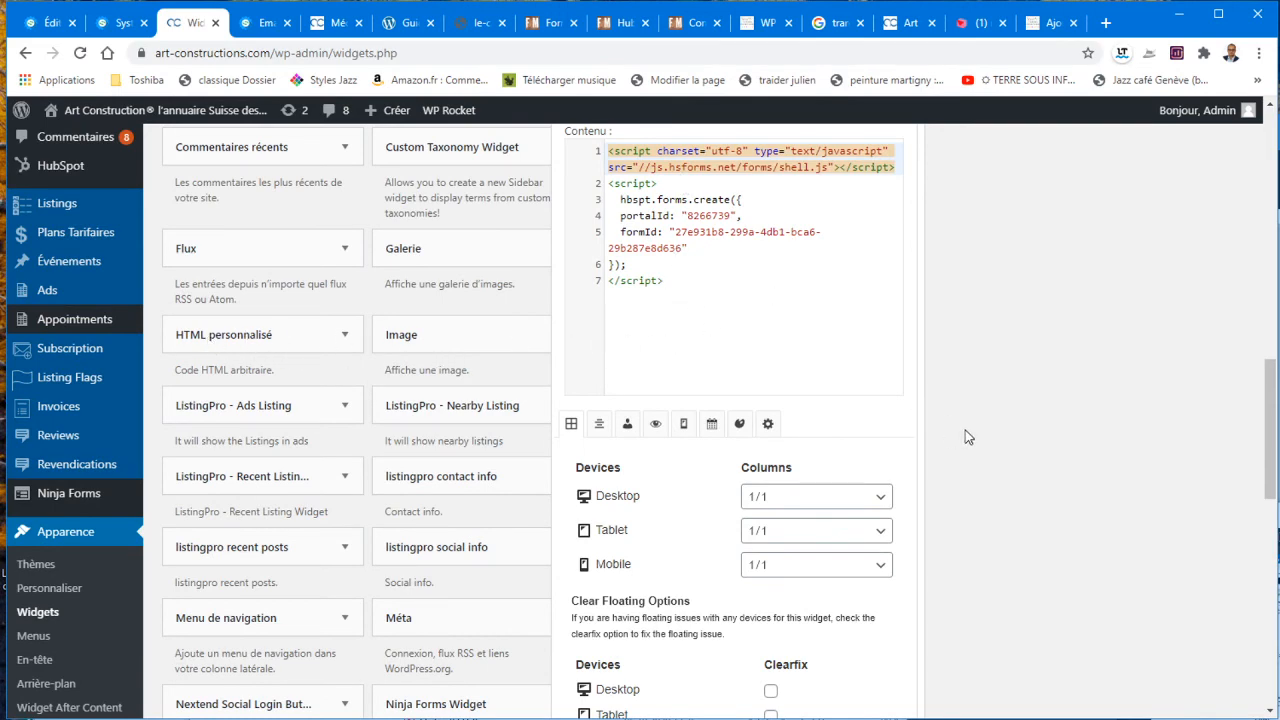
pyautogui.scroll(3, 965, 437)
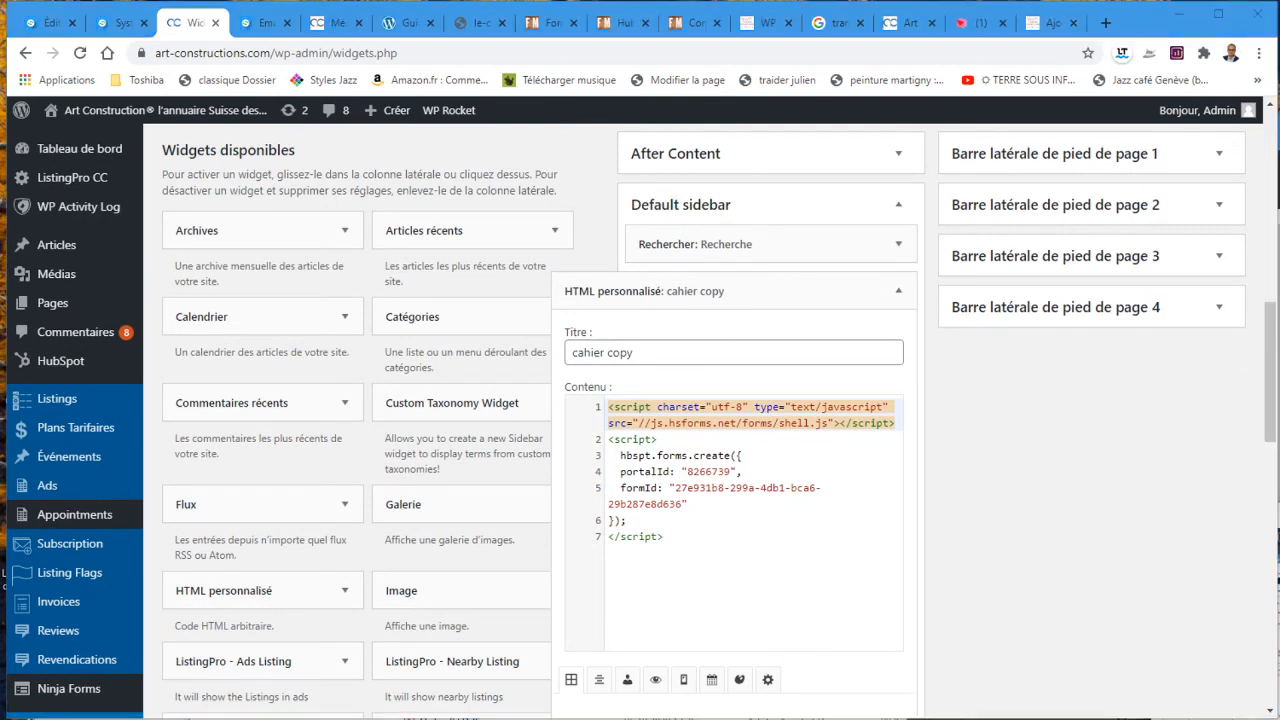
# Switch to the private browser window, open the site's blog page and examine the SEO guide form in its sidebar
pyautogui.hotkey('alt', 'Tab')
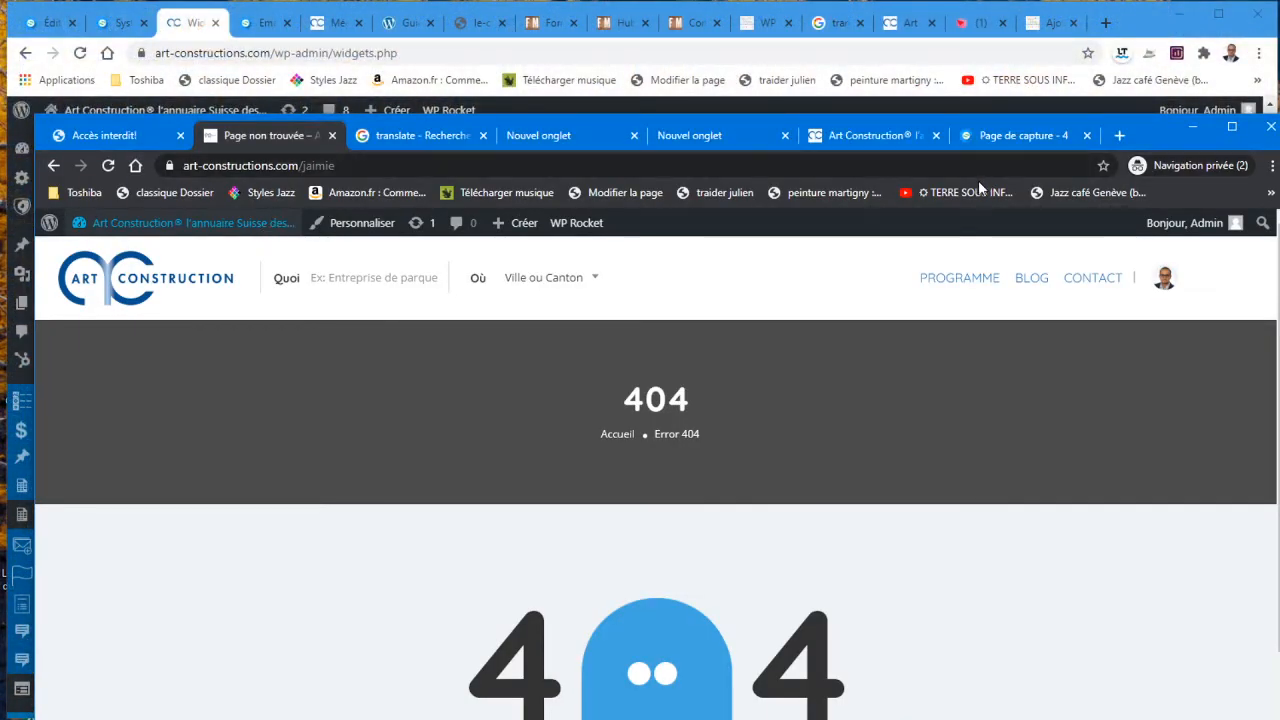
pyautogui.click(1038, 287)
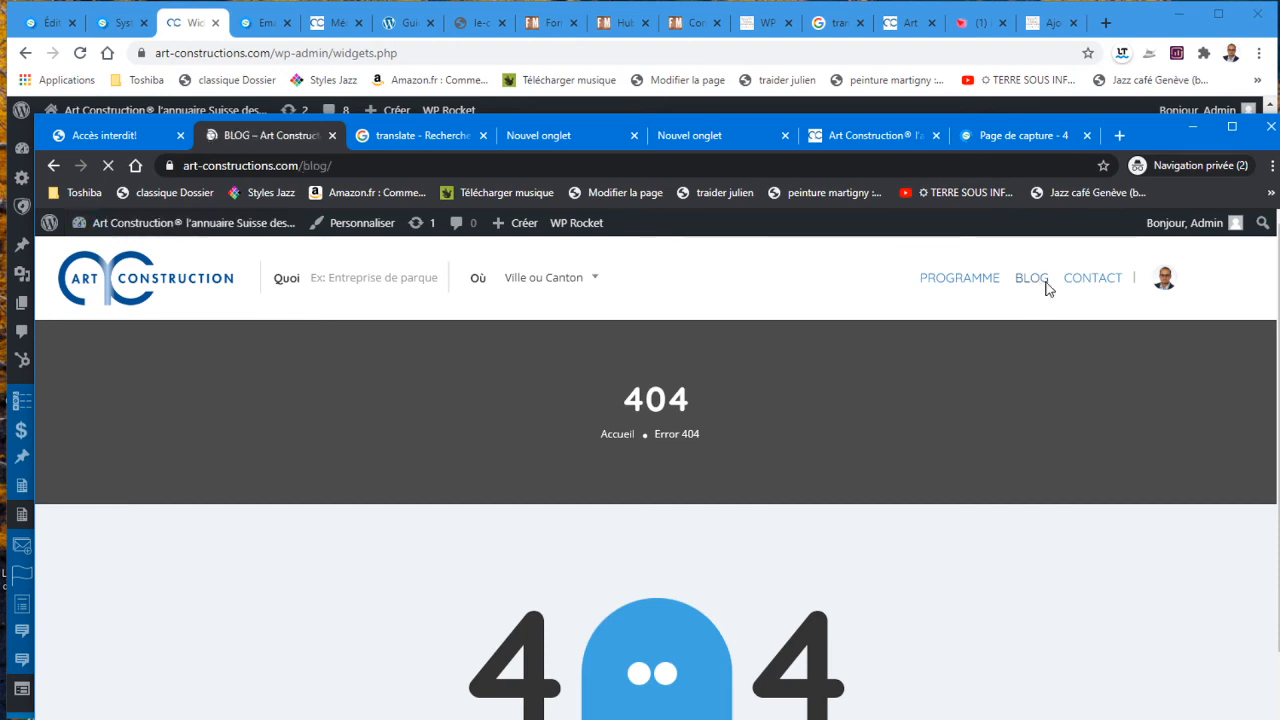
pyautogui.scroll(-6, 954, 408)
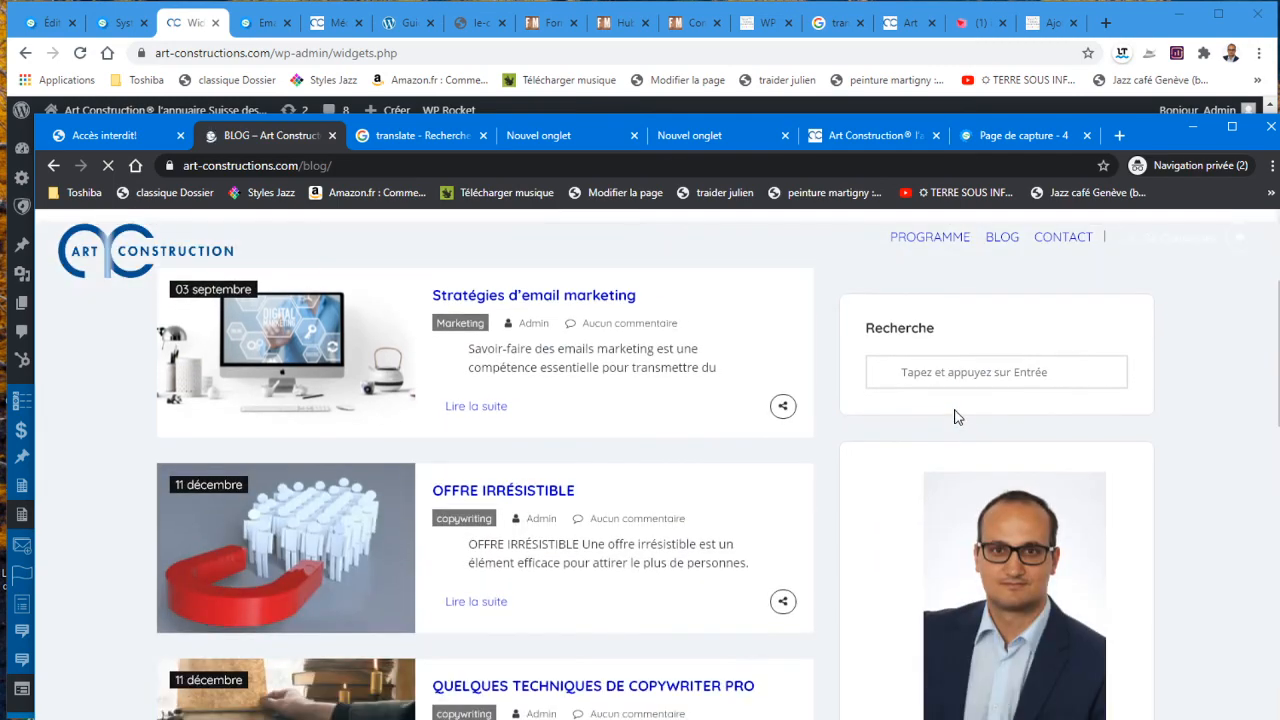
pyautogui.scroll(-4, 952, 415)
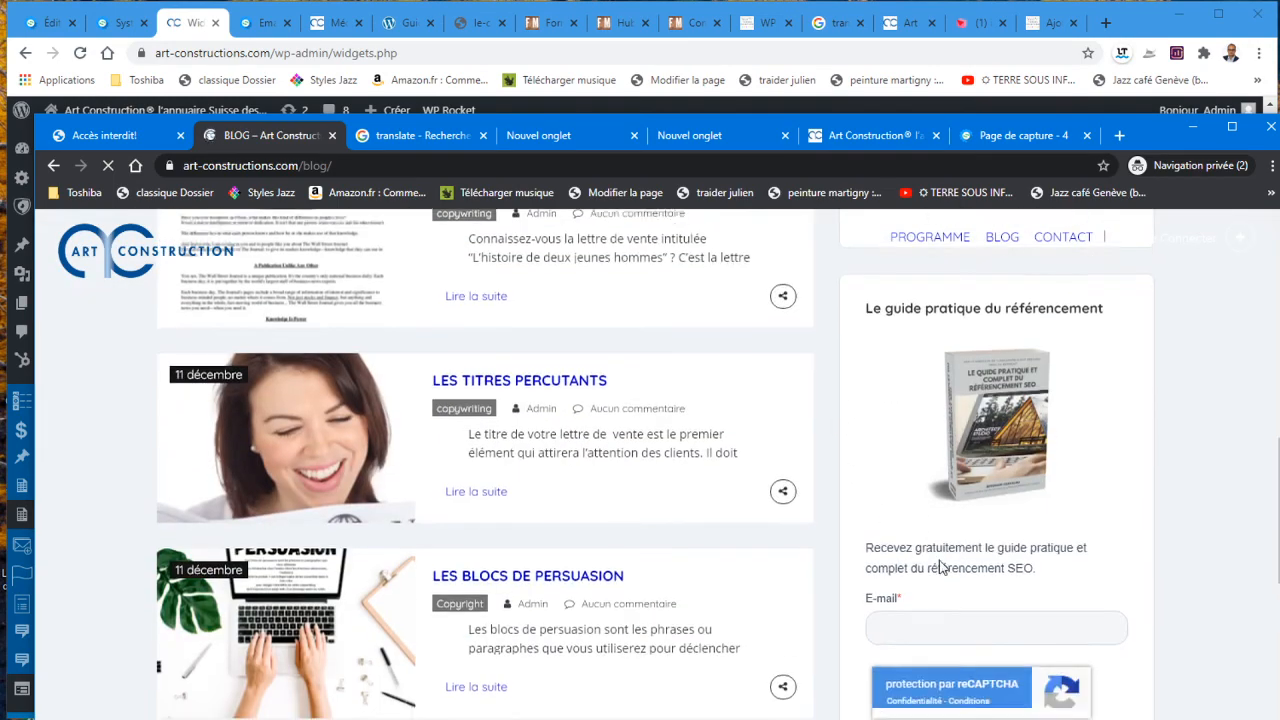
pyautogui.scroll(2, 877, 492)
pyautogui.scroll(6, 877, 493)
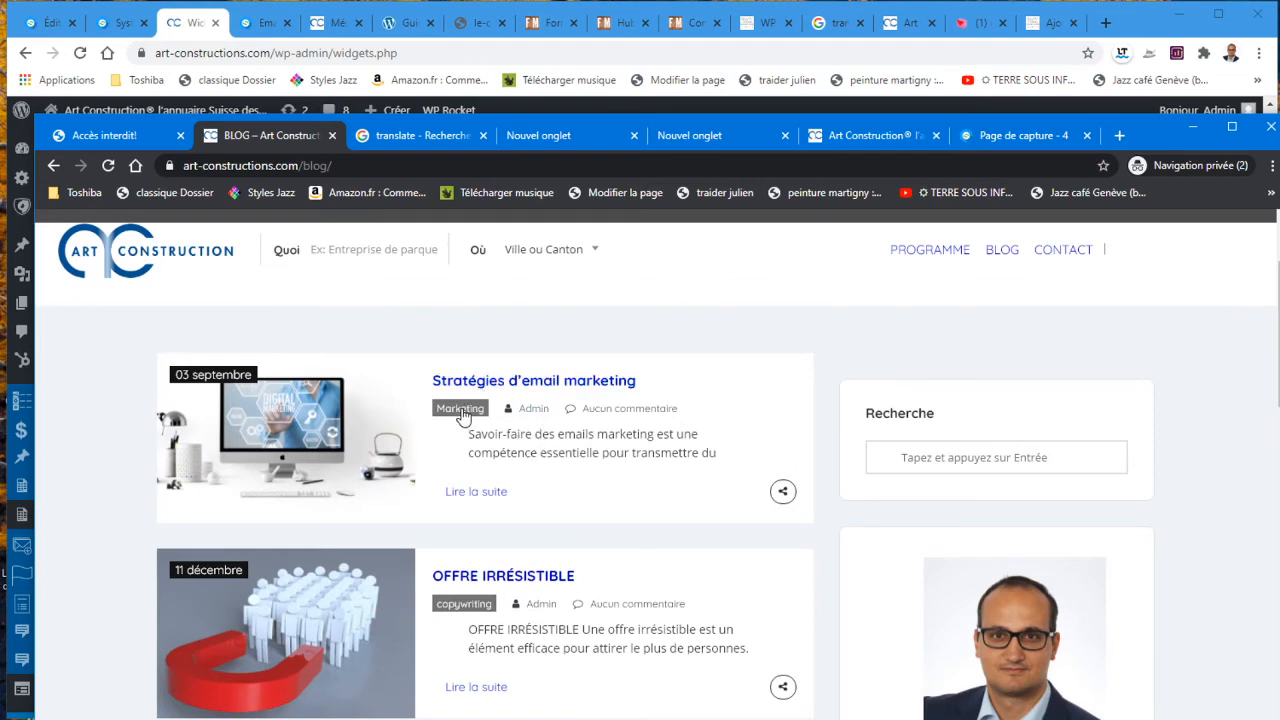
# Open the "OFFRE IRRÉSISTIBLE" article and examine the "cahier copy" form in its sidebar, dismissing the subscription pop-up
pyautogui.scroll(-3, 476, 458)
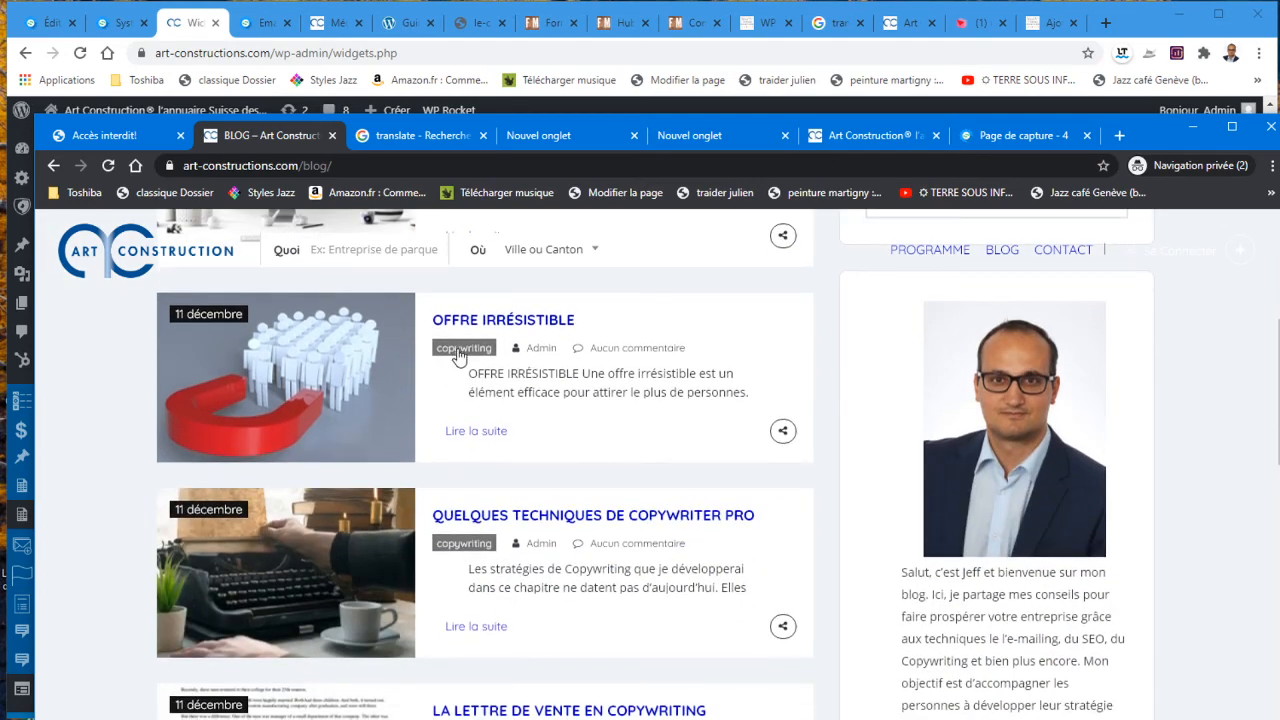
pyautogui.click(505, 326)
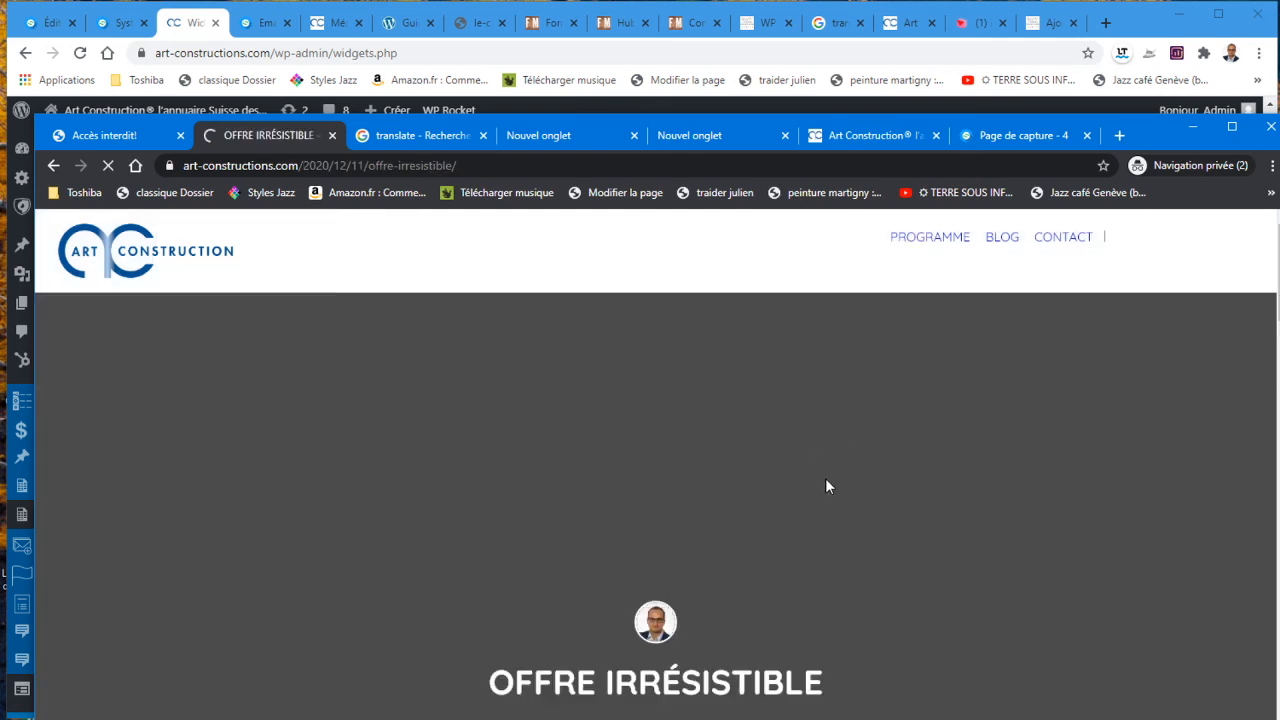
pyautogui.scroll(-8, 827, 487)
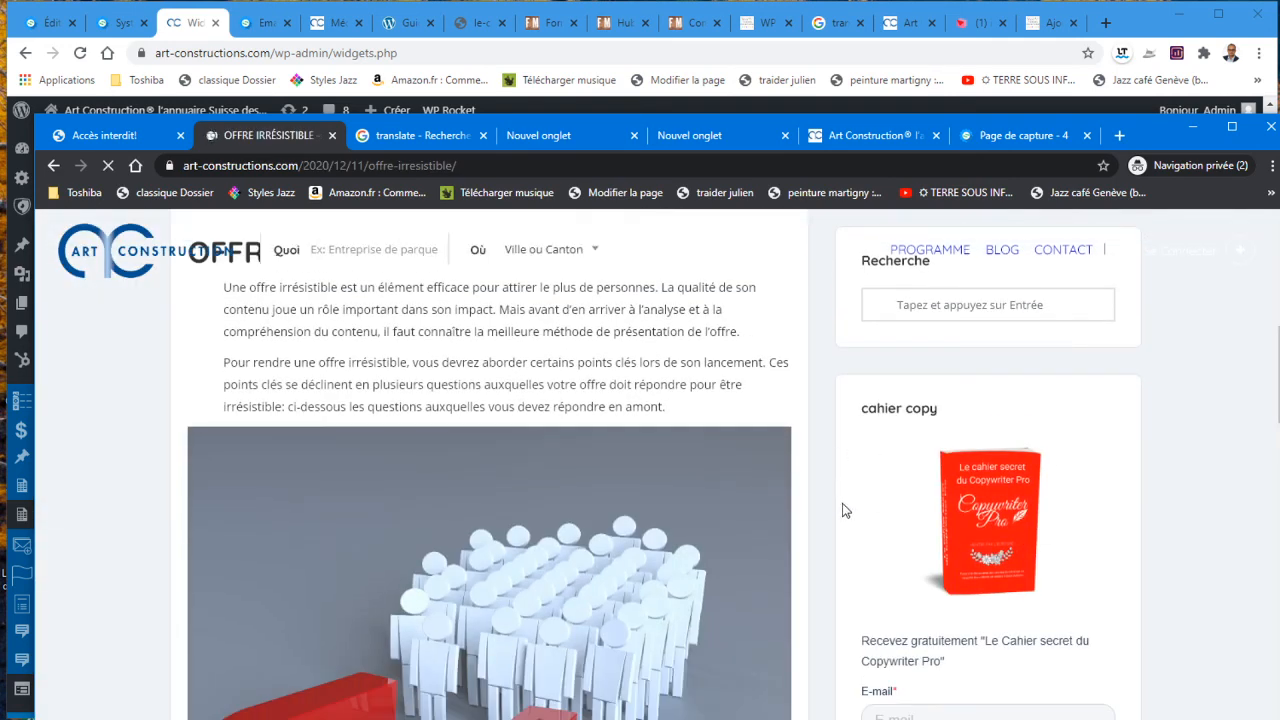
pyautogui.scroll(-2, 970, 505)
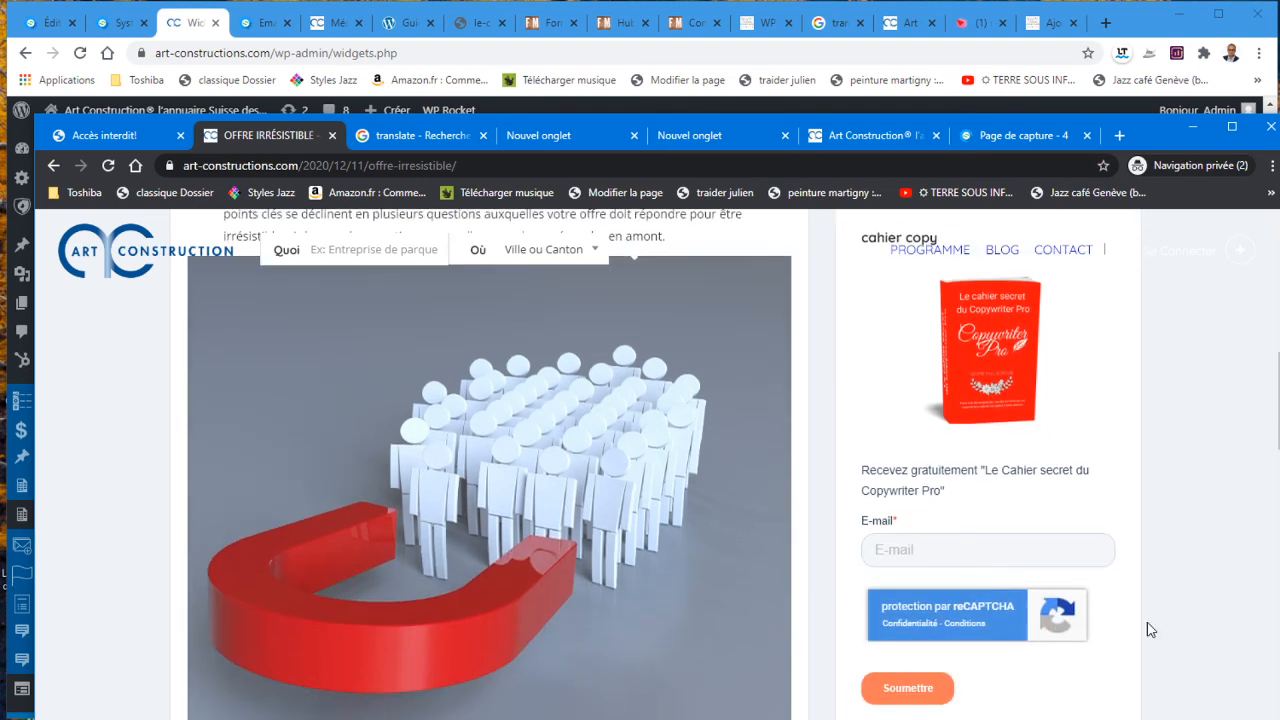
pyautogui.scroll(10, 1166, 631)
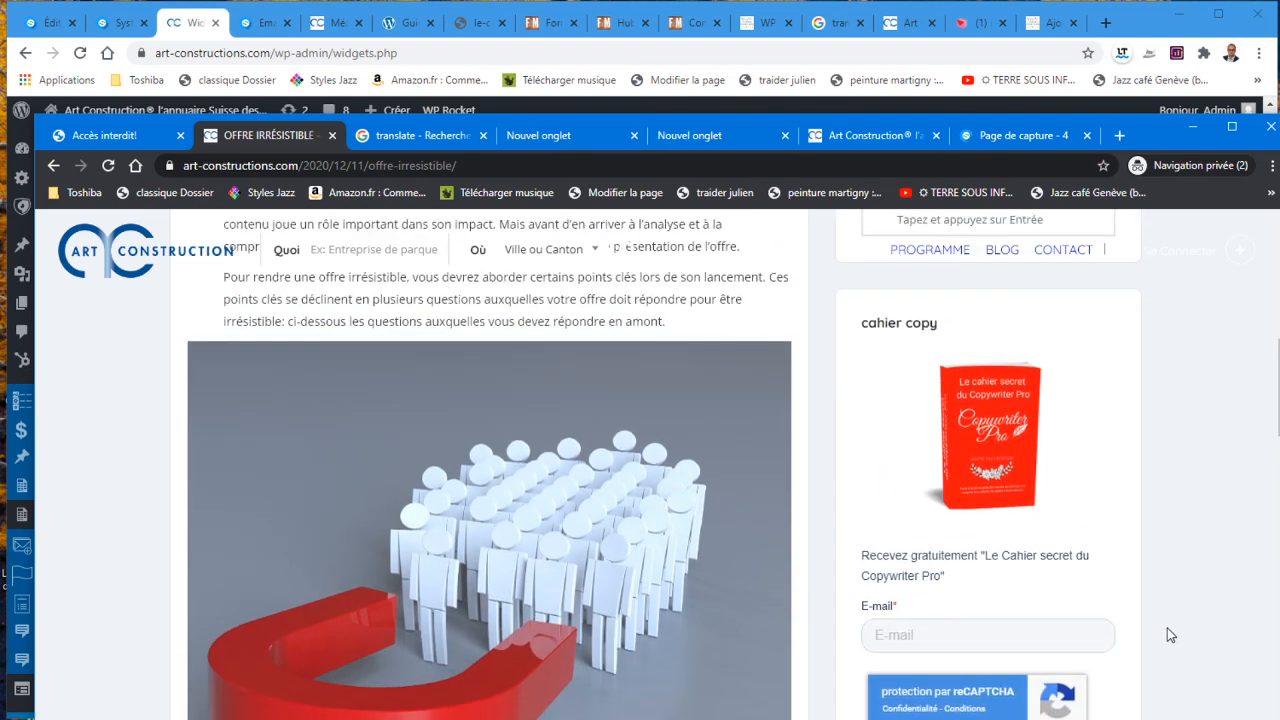
pyautogui.scroll(-4, 1178, 623)
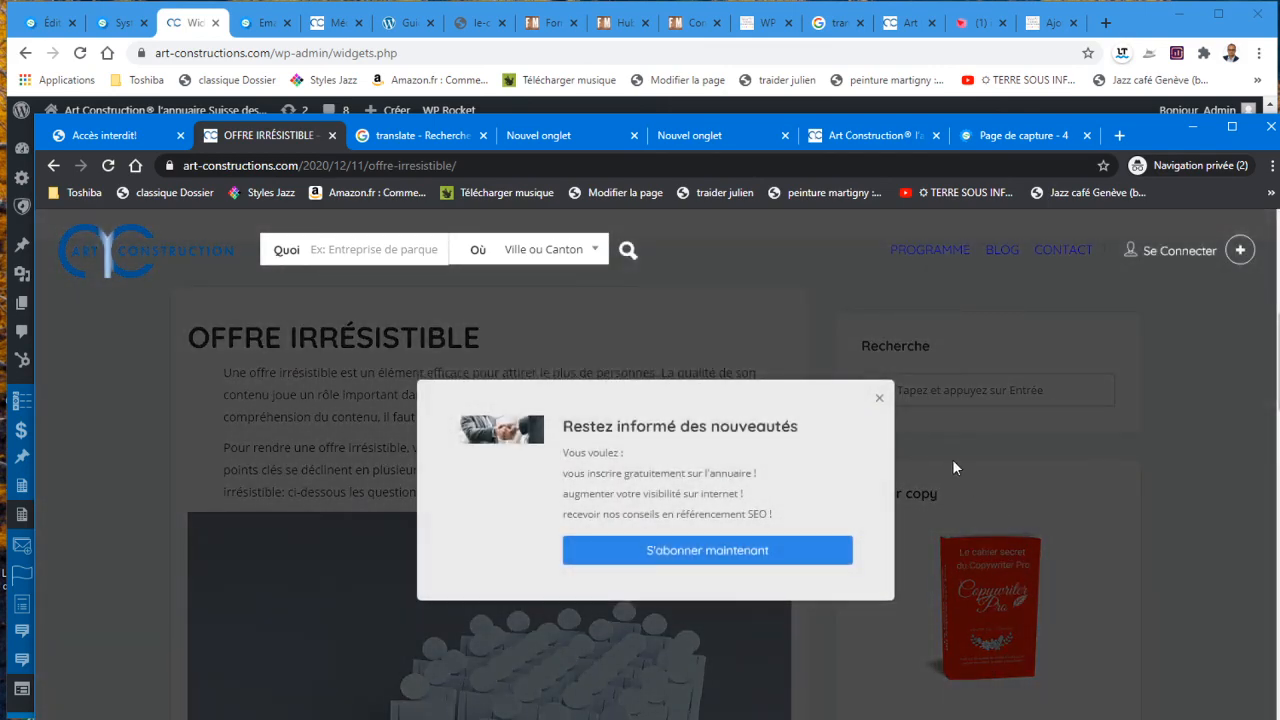
pyautogui.click(879, 399)
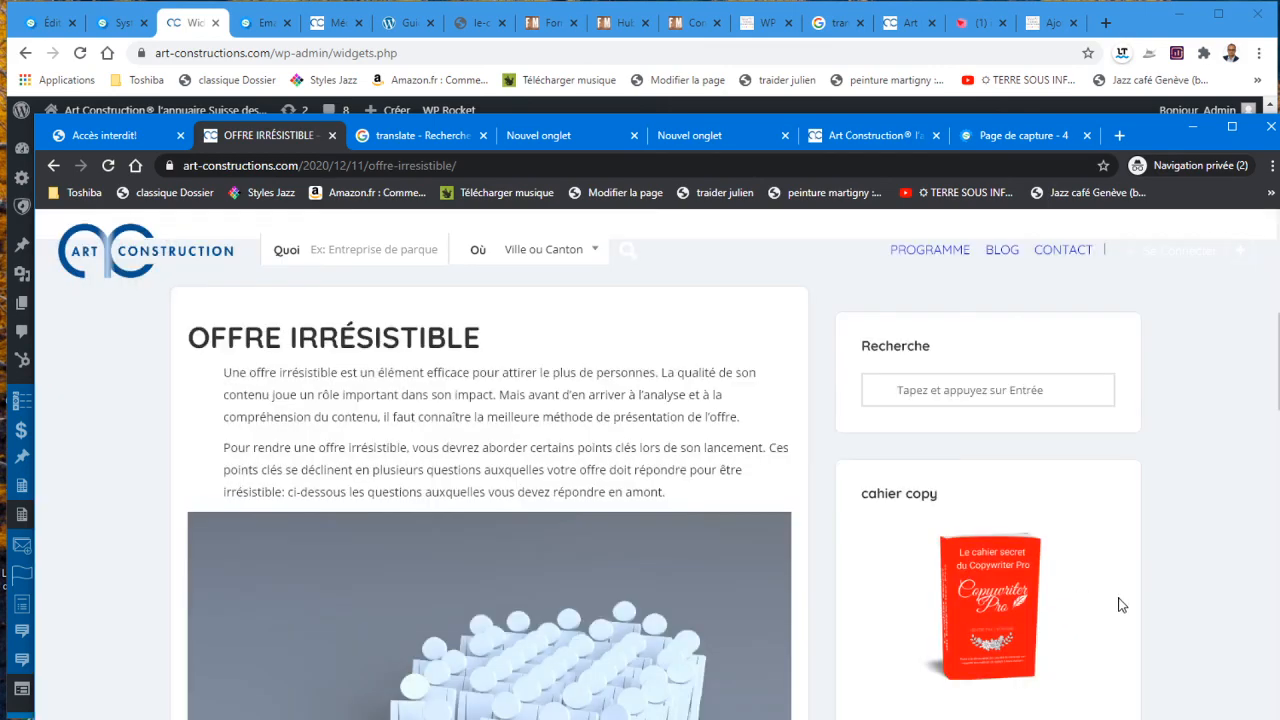
pyautogui.scroll(-2, 1122, 604)
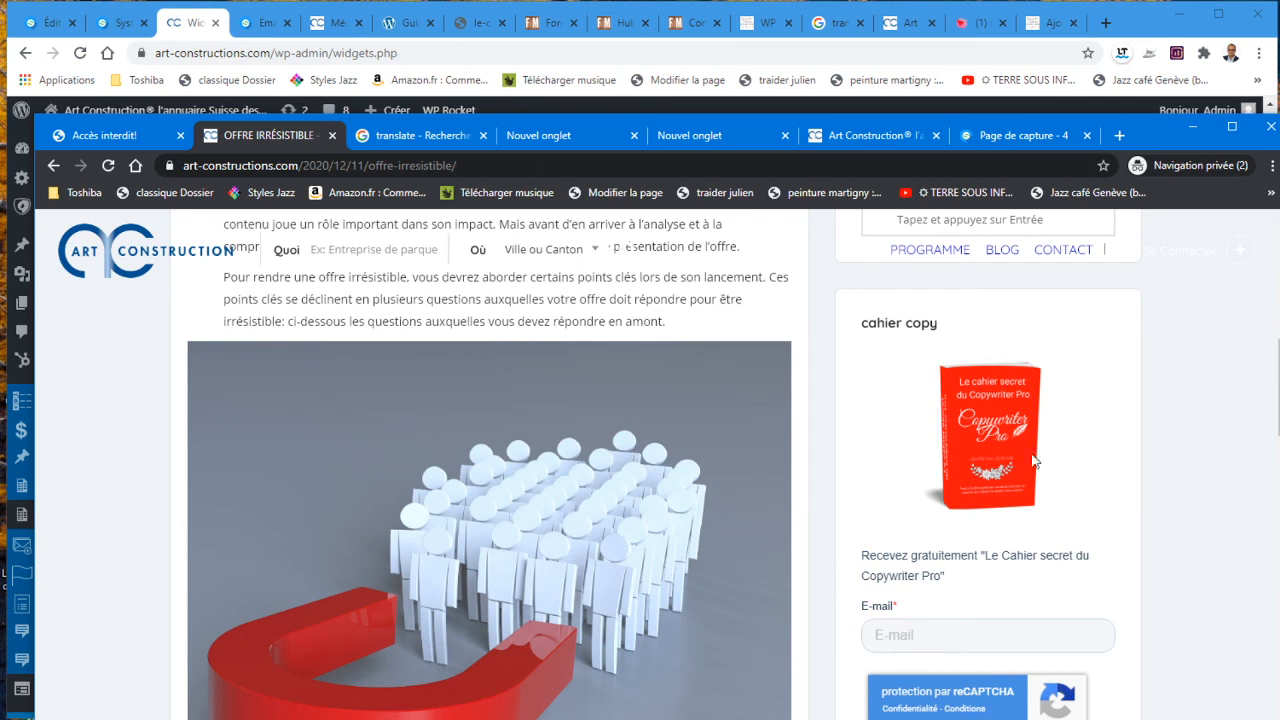